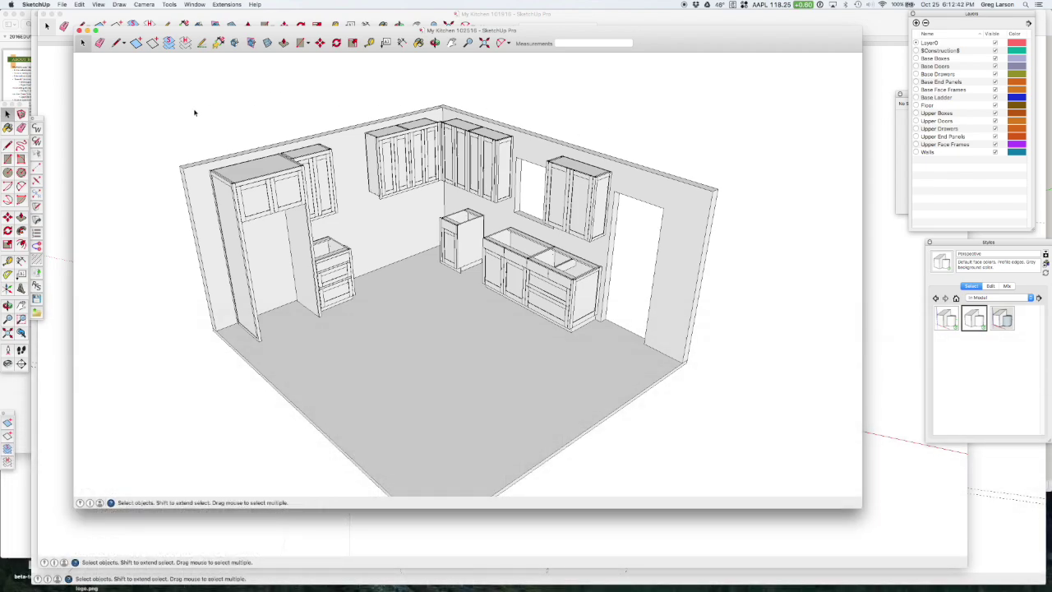
- Open the CabWriter Settings dialog from the CabWriter toolbar for the kitchen model
left_click(37, 141)
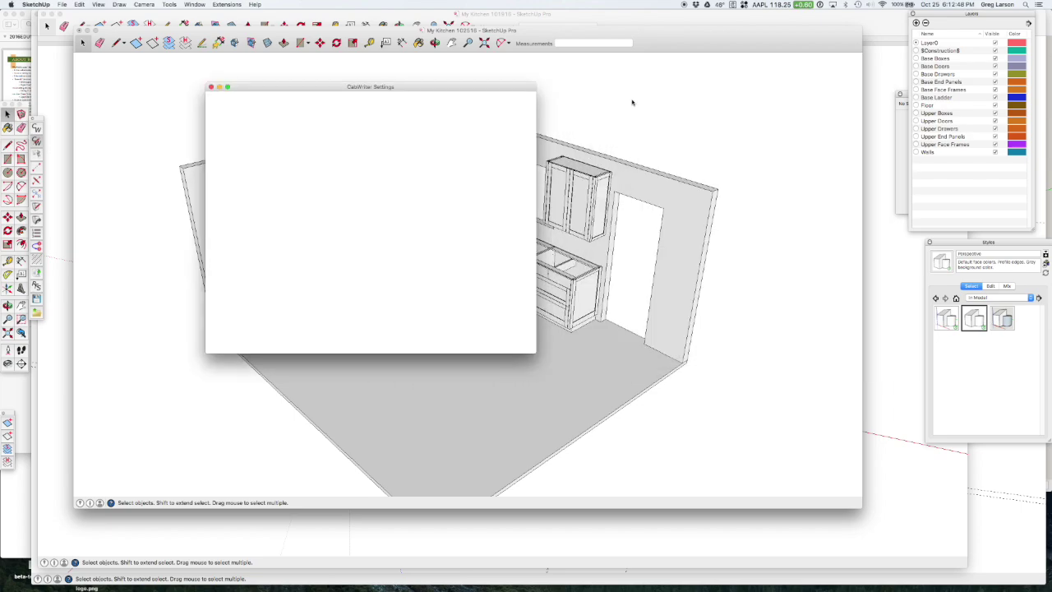
- Move the CabWriter Settings dialog aside to review the cut list oversizing values, then close it
left_click_drag(433, 92, 784, 50)
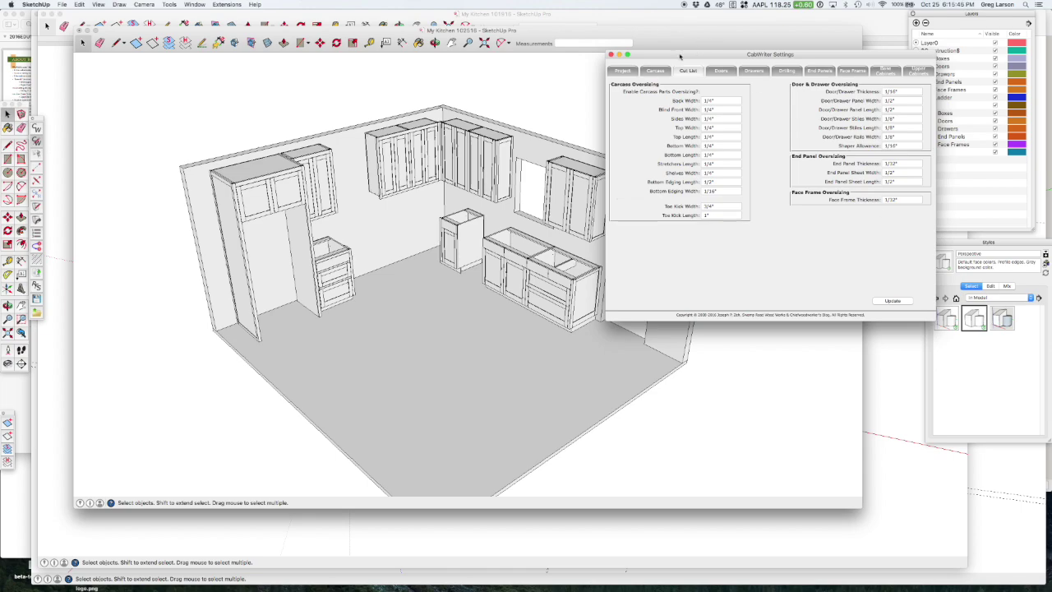
left_click(612, 54)
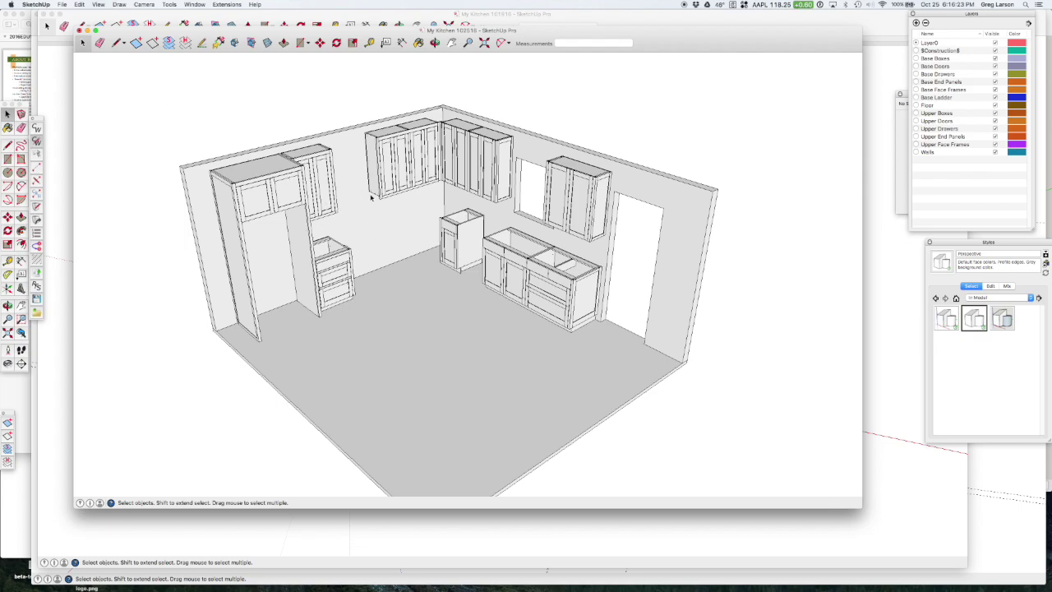
- Zoom in on the upper cabinets of the kitchen model
scroll(382, 171, "up", 3)
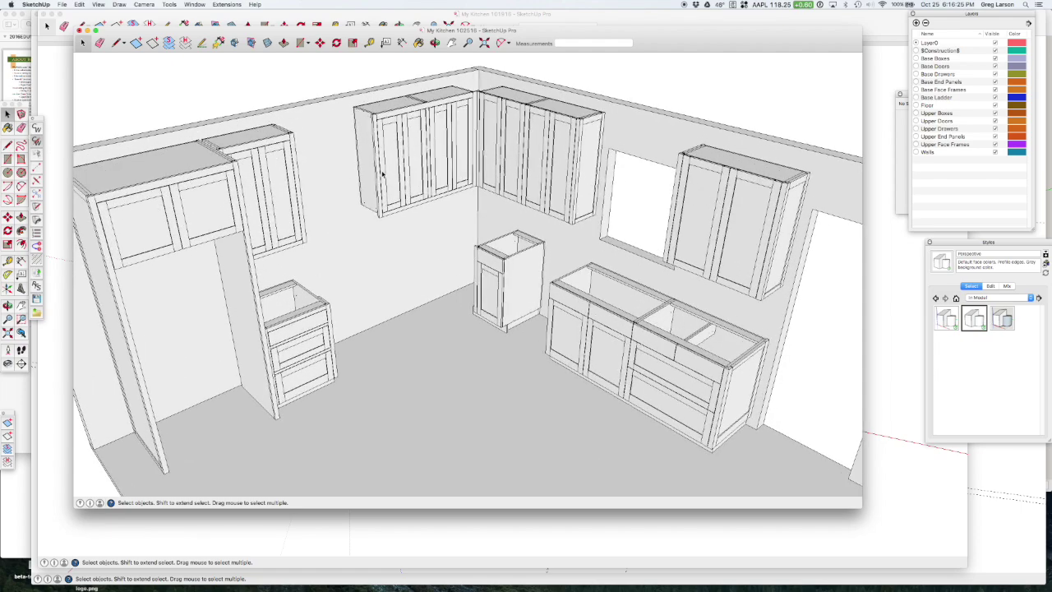
left_click(382, 171)
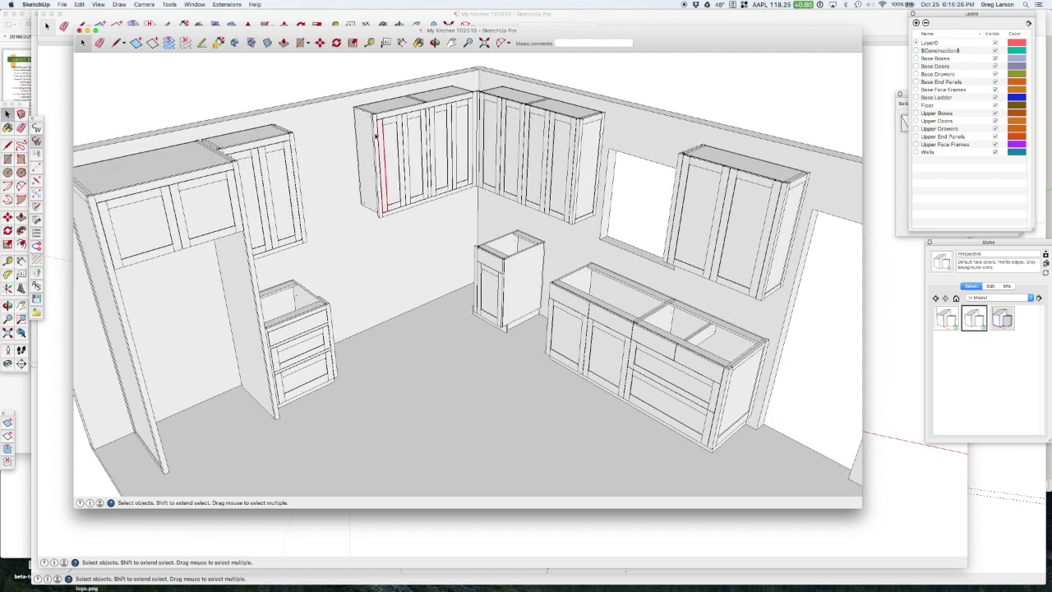
left_click(198, 5)
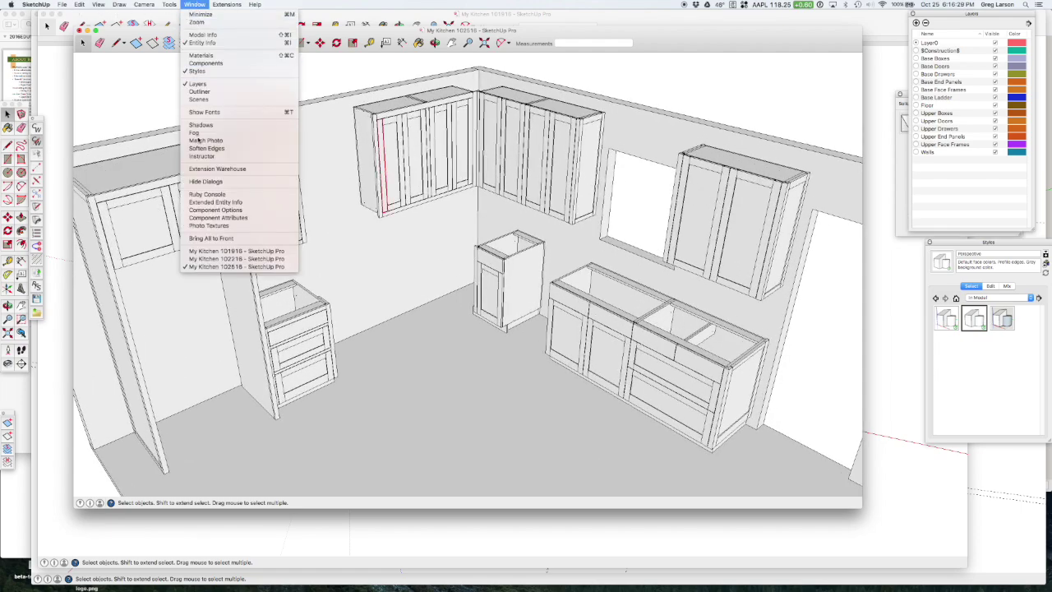
left_click(214, 201)
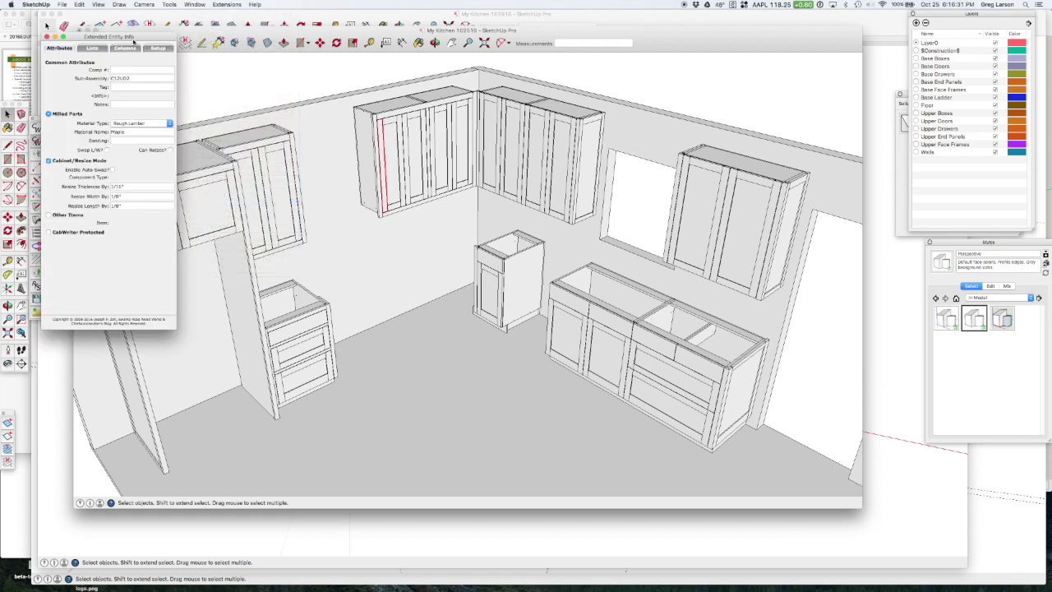
left_click_drag(133, 37, 802, 133)
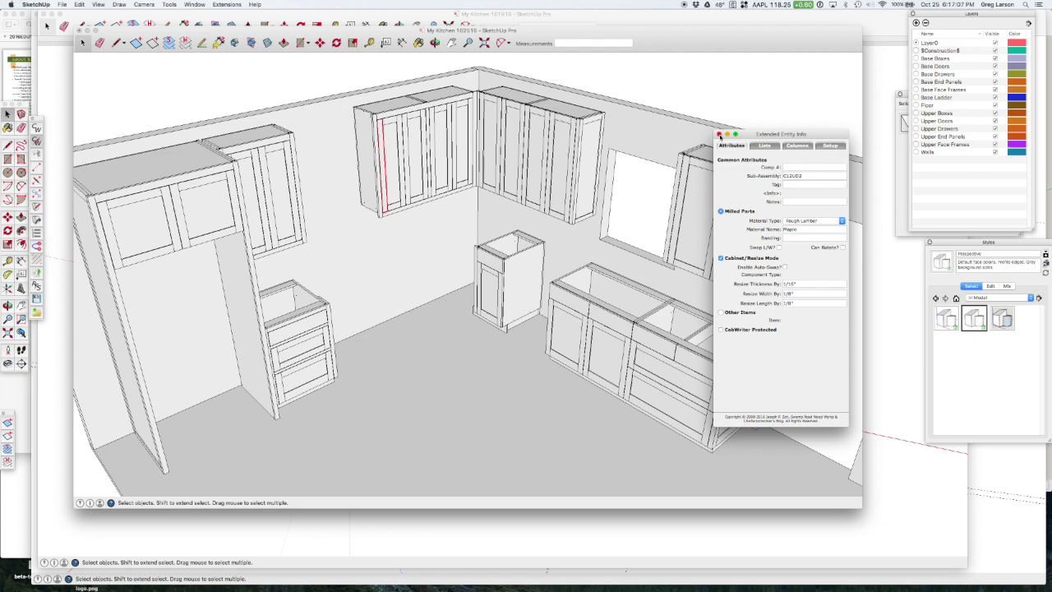
left_click(719, 134)
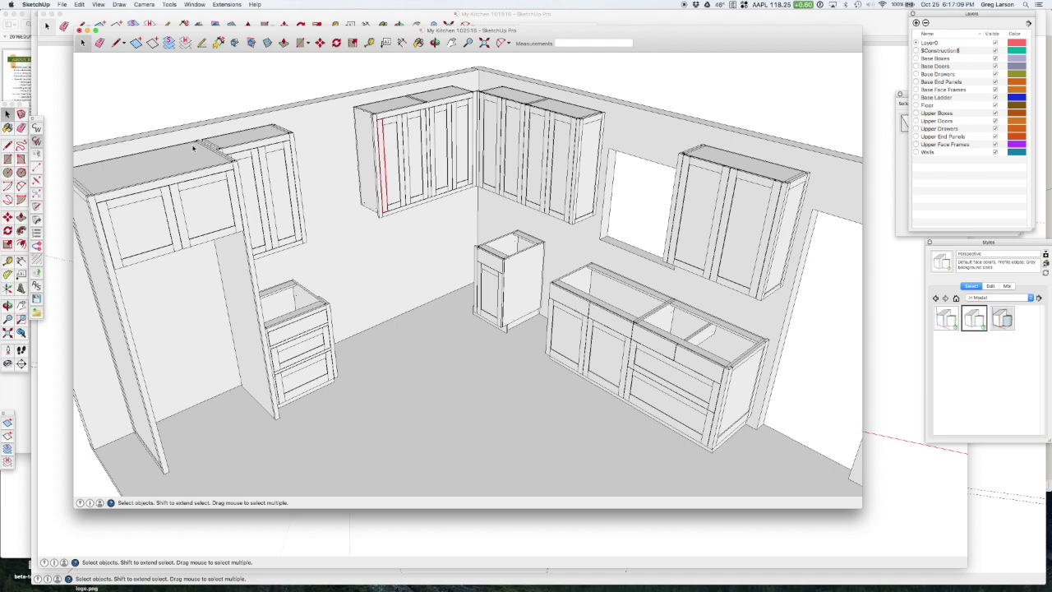
- Run CabWriter's Re-Number All Cabinets command on the kitchen, then select the back wall
left_click(61, 5)
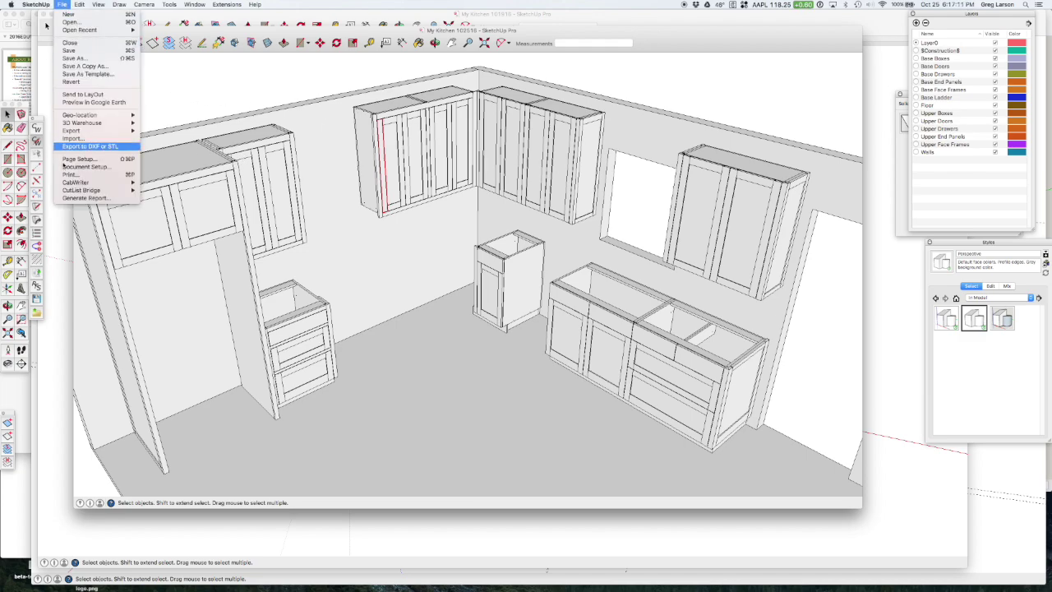
mouse_move(79, 184)
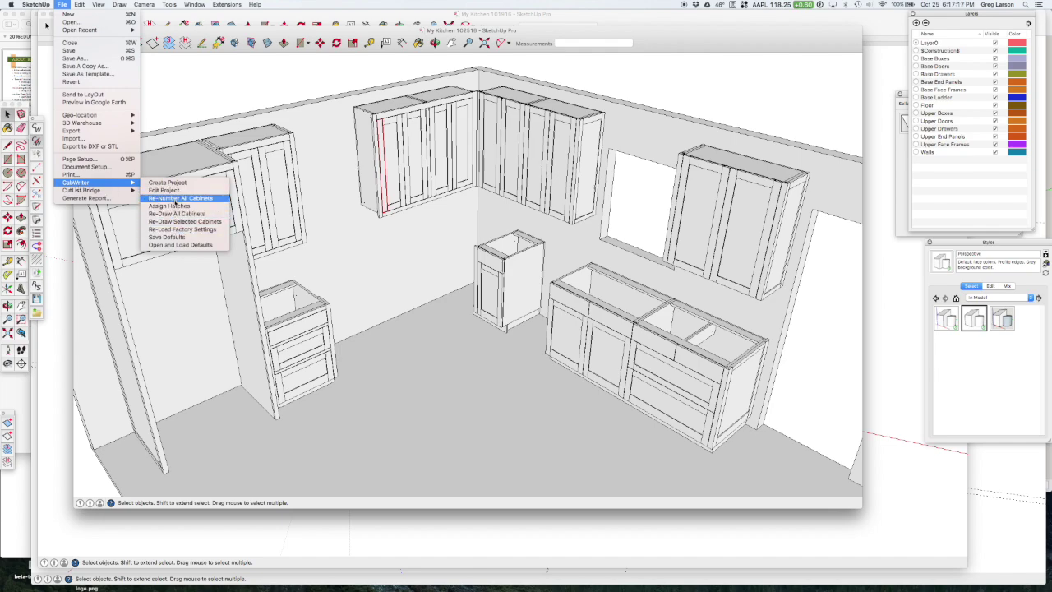
left_click(175, 199)
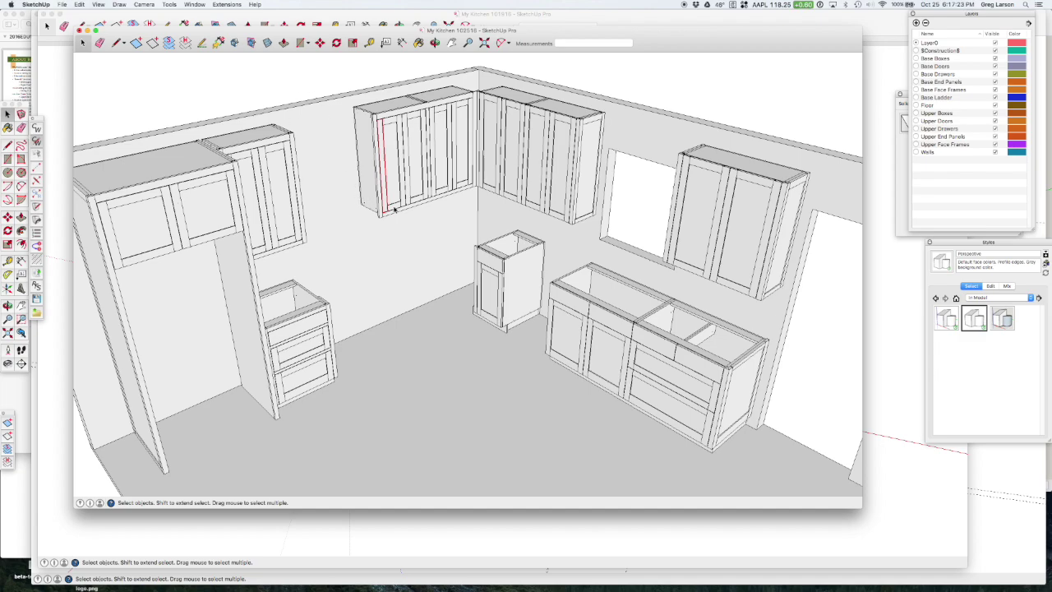
left_click(415, 232)
- Show Extended Entity Info beside the cabinets with the stile's Comp # and Sub-Assembly values
key("Escape")
left_click(195, 4)
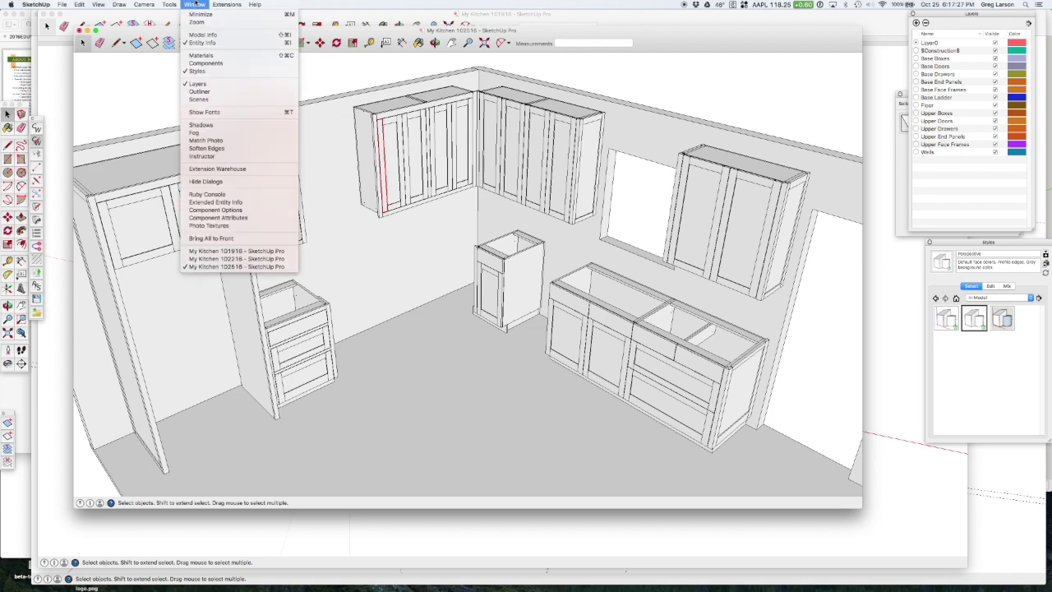
left_click(234, 202)
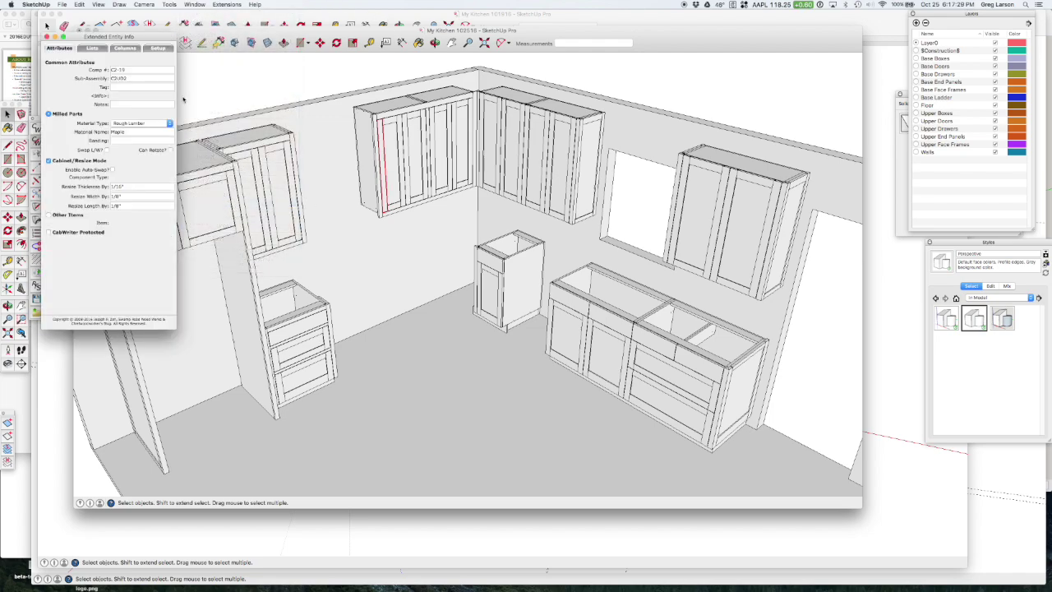
left_click_drag(130, 32, 806, 118)
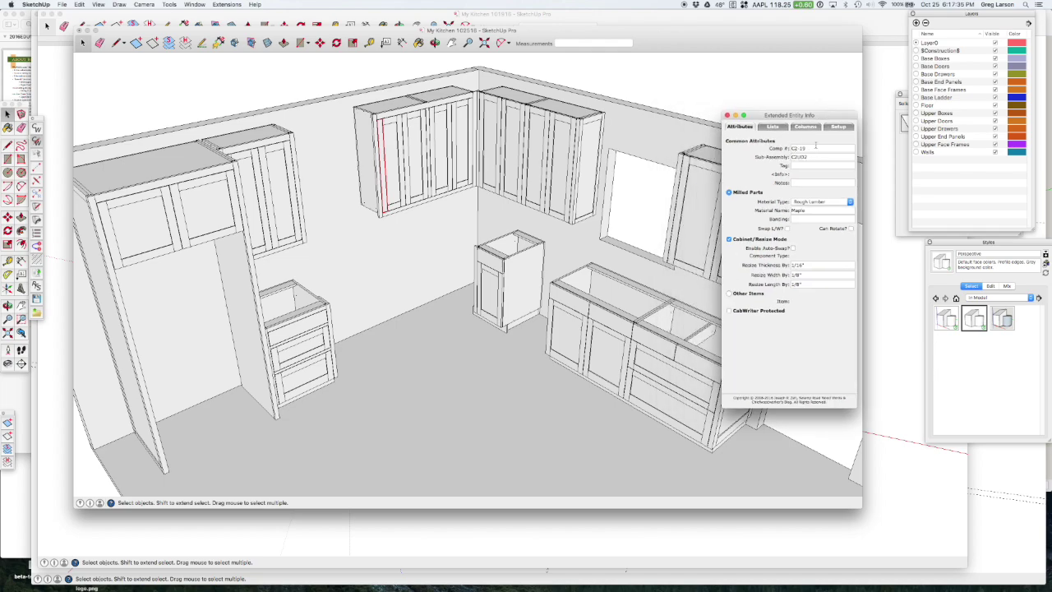
- Return to SketchUp and dismiss the BugSplat crash report without sending it
key("ctrl+Right")
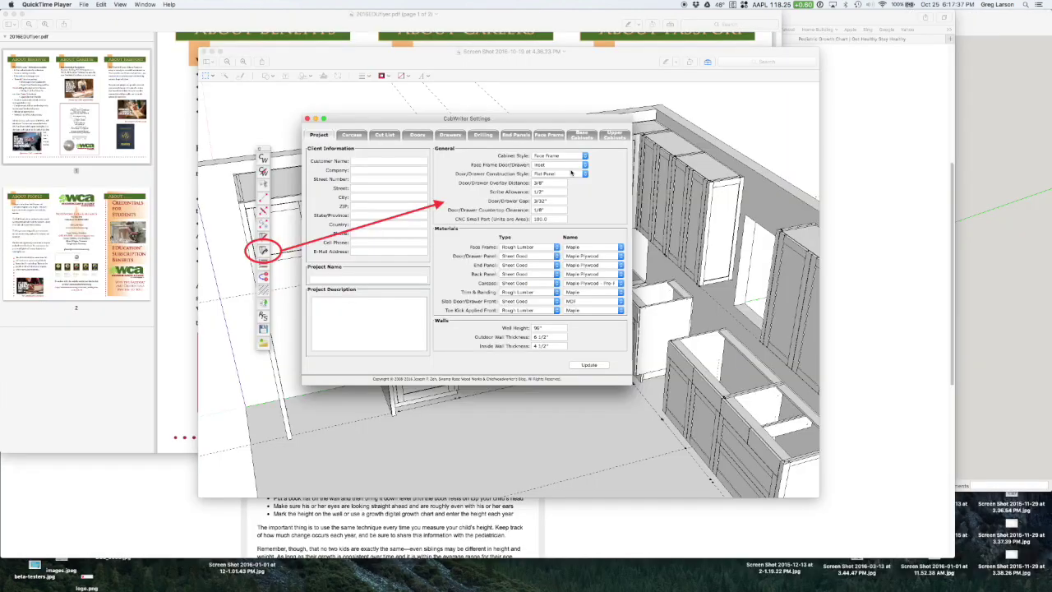
mouse_move(717, 584)
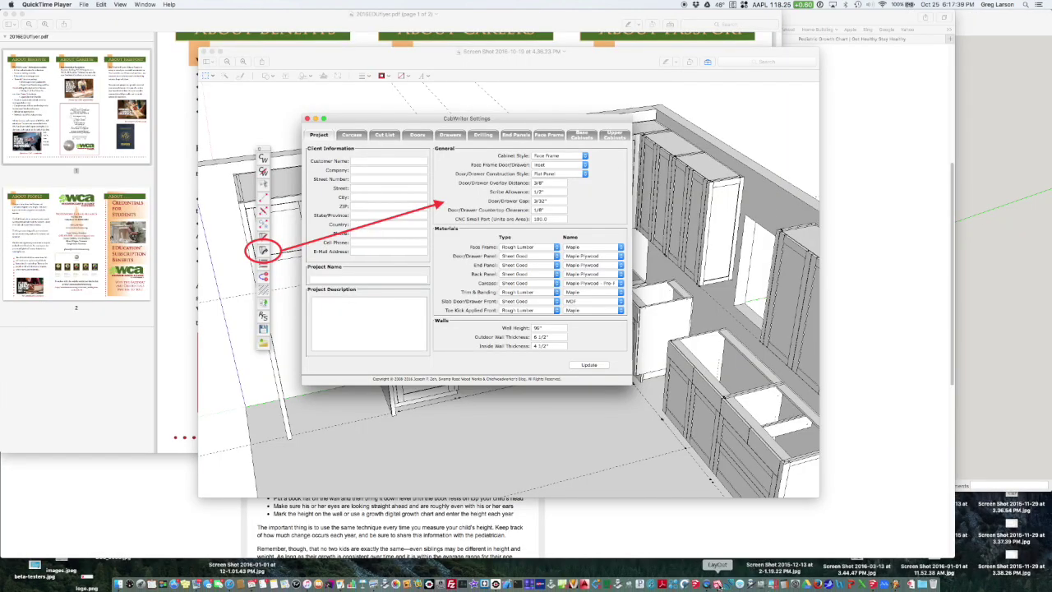
left_click(696, 583)
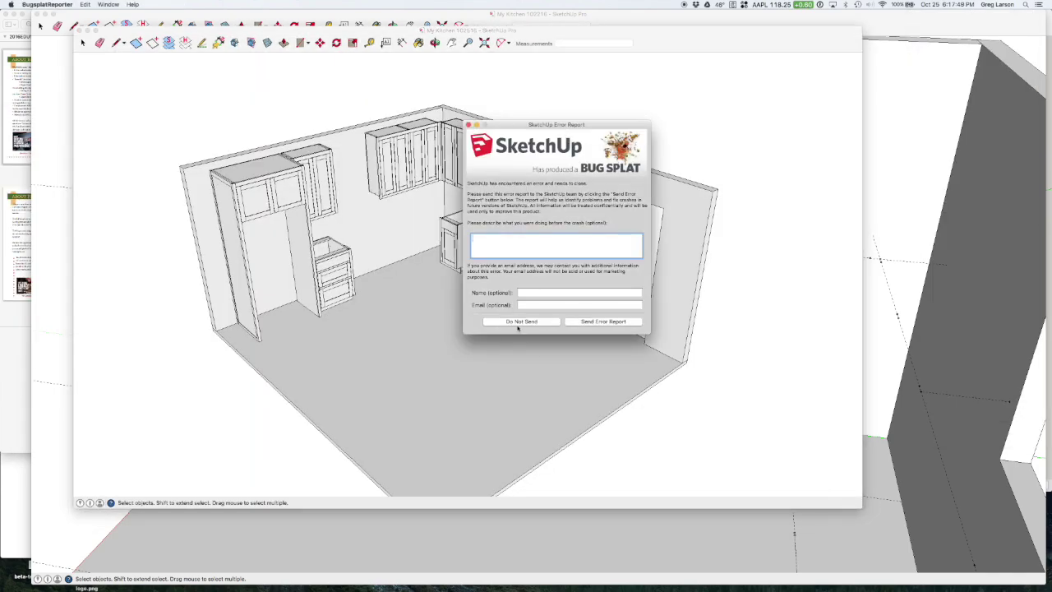
left_click(519, 321)
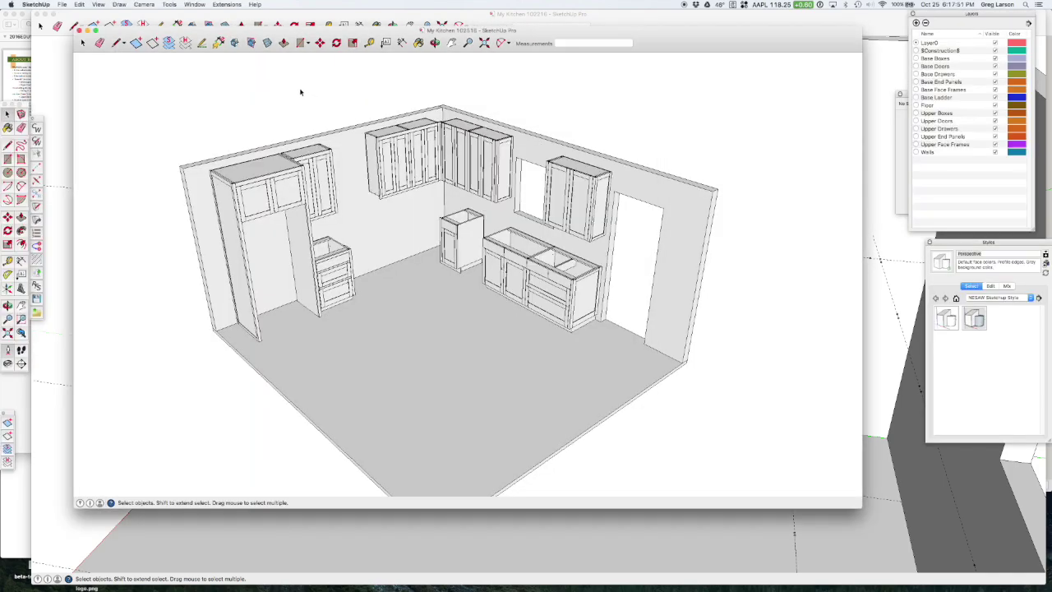
mouse_move(536, 32)
left_mouse_down()
mouse_move(560, 16)
mouse_move(546, 33)
left_mouse_up()
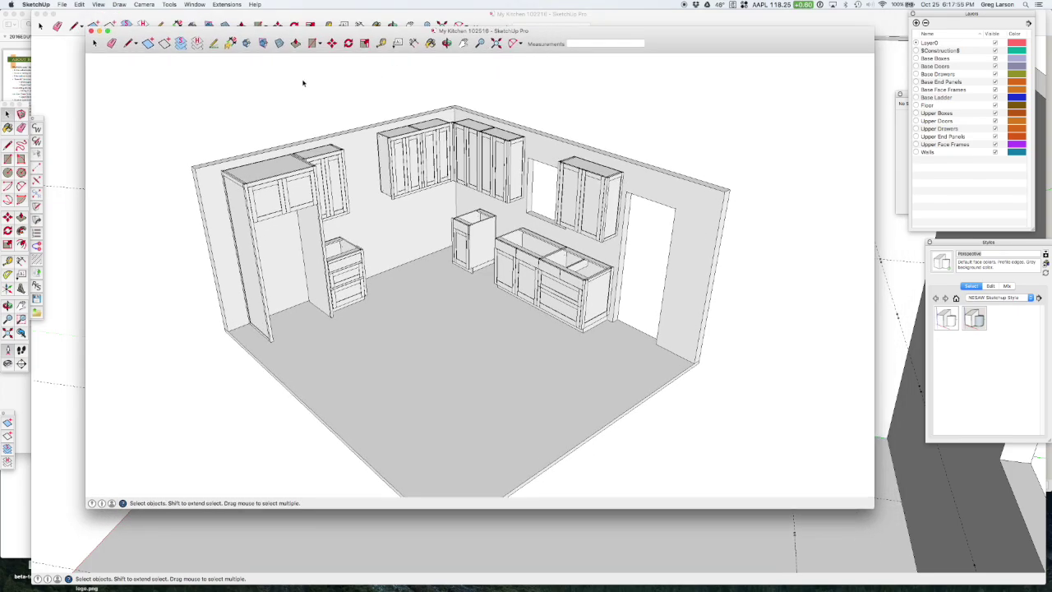
- Zoom in and place Extended Entity Info right of the model, showing Sub-Assembly C12UD2 and Maple
scroll(481, 182, "up", 2)
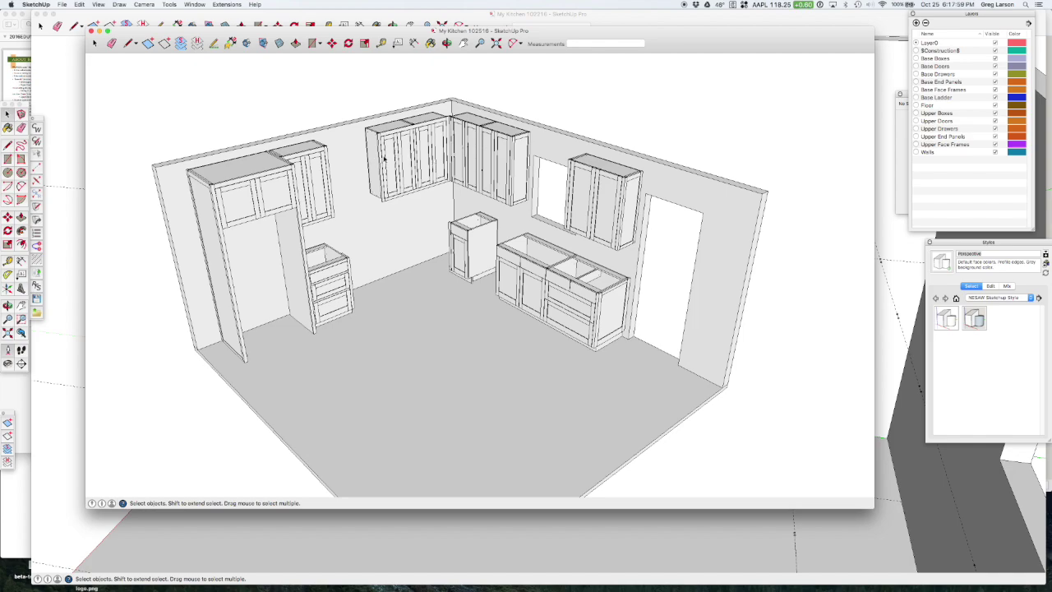
scroll(383, 160, "up", 2)
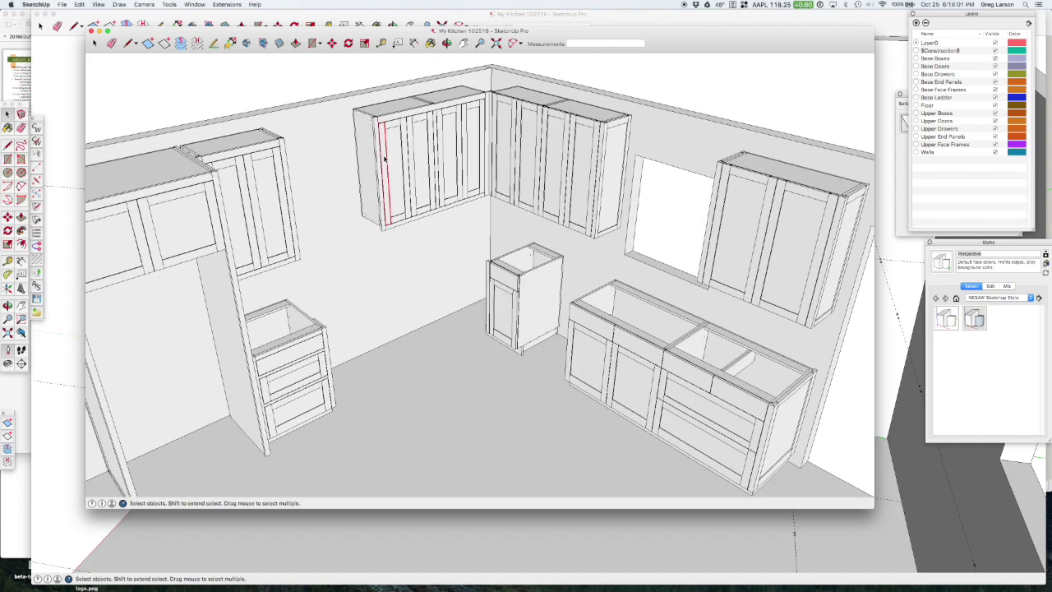
left_click(196, 4)
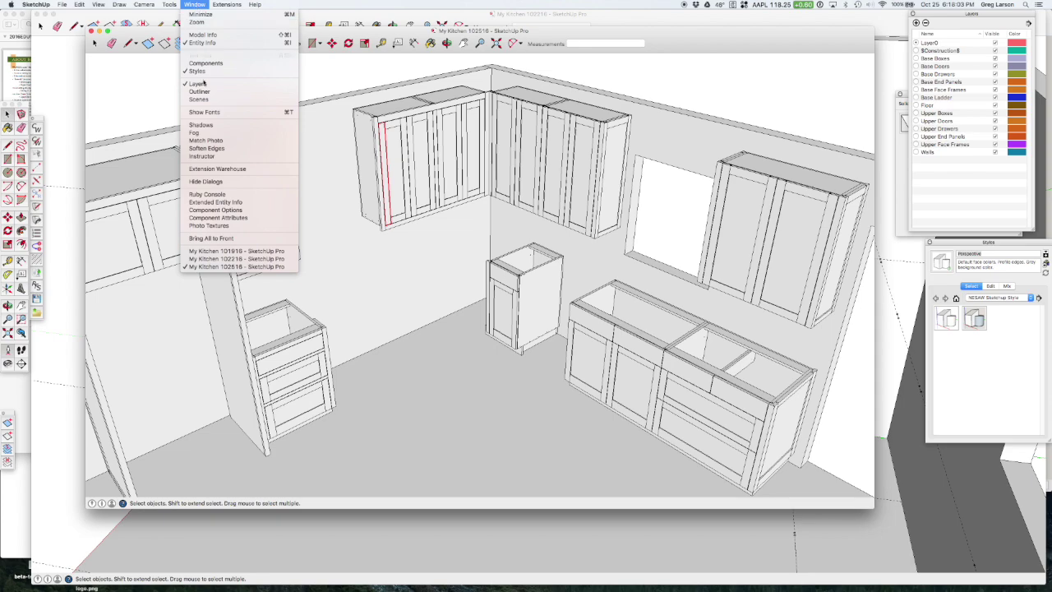
mouse_move(195, 5)
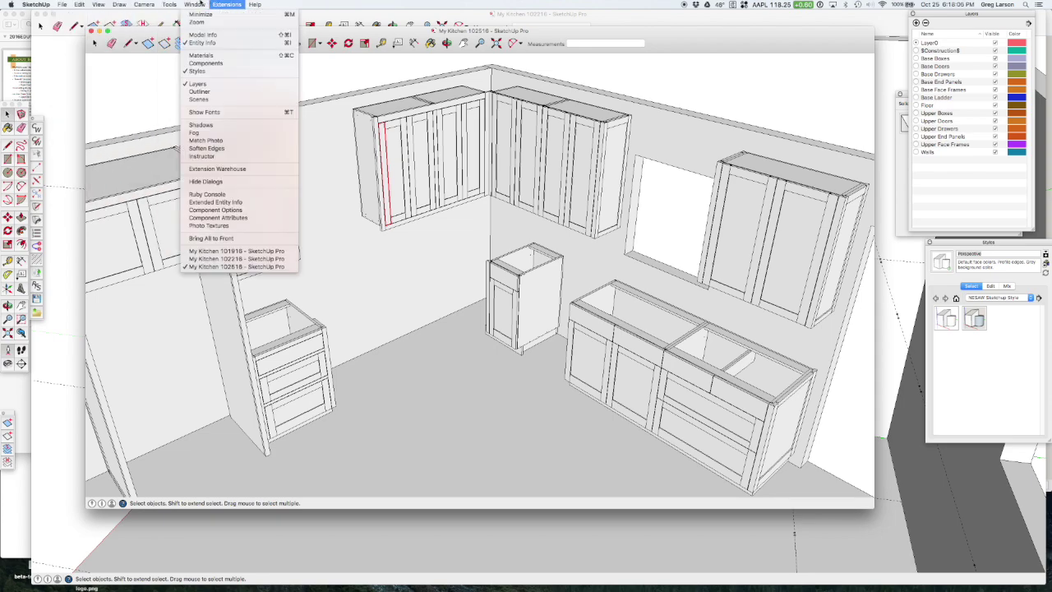
left_click(223, 203)
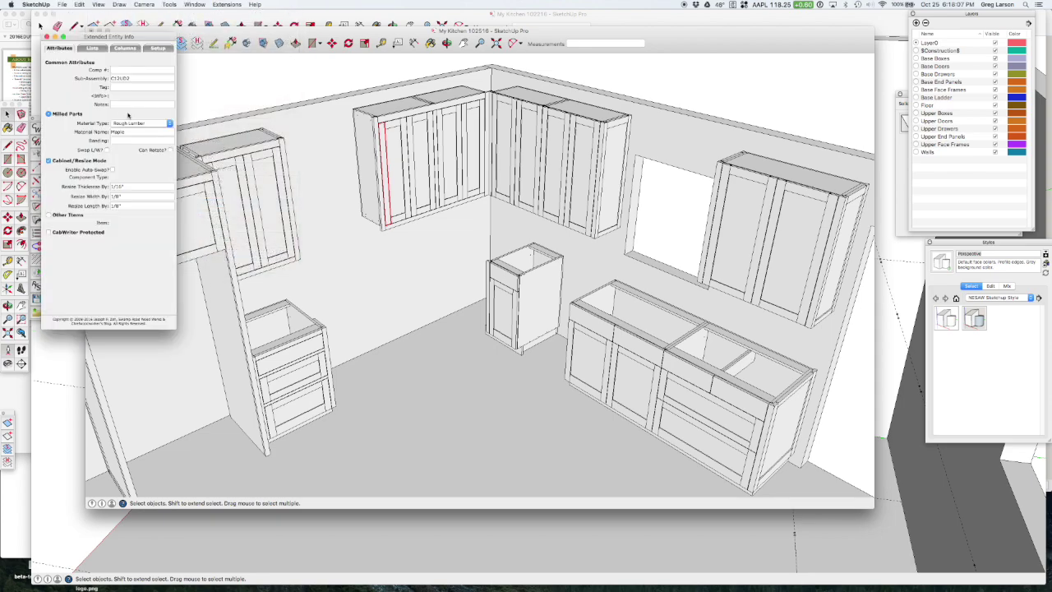
left_click_drag(79, 37, 739, 115)
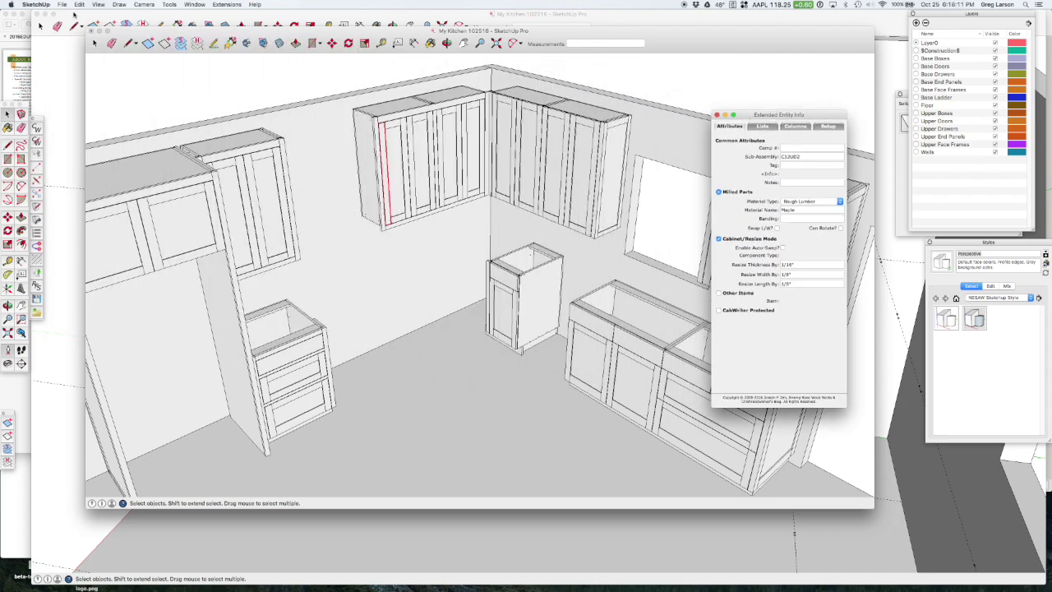
left_click(62, 4)
mouse_move(121, 182)
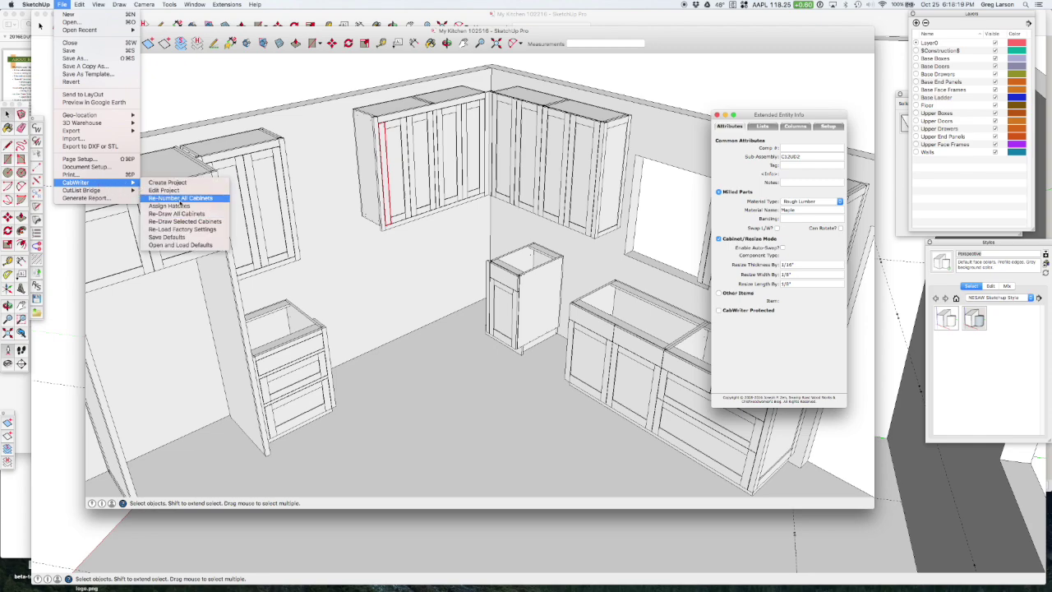
- Renumber all cabinets and reopen Extended Entity Info beside the model, showing the stile's Comp # C2-15
left_click(181, 198)
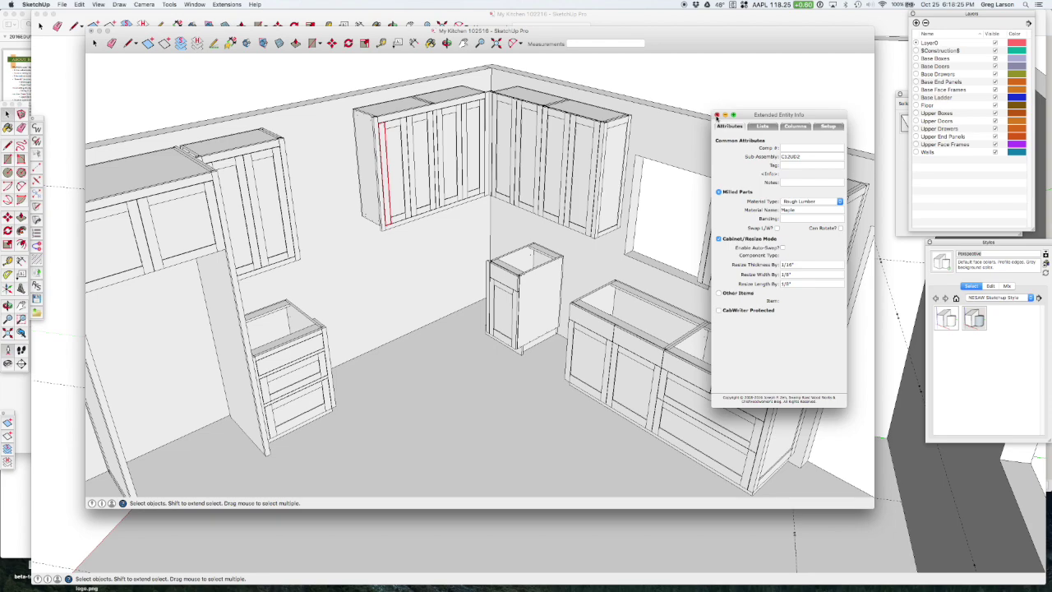
left_click(716, 116)
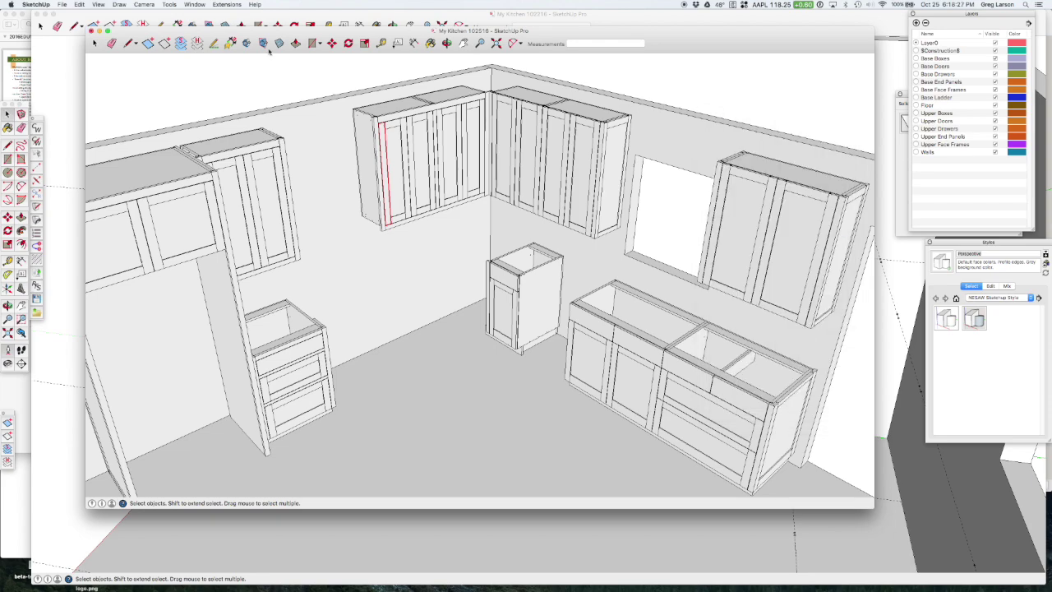
left_click(195, 4)
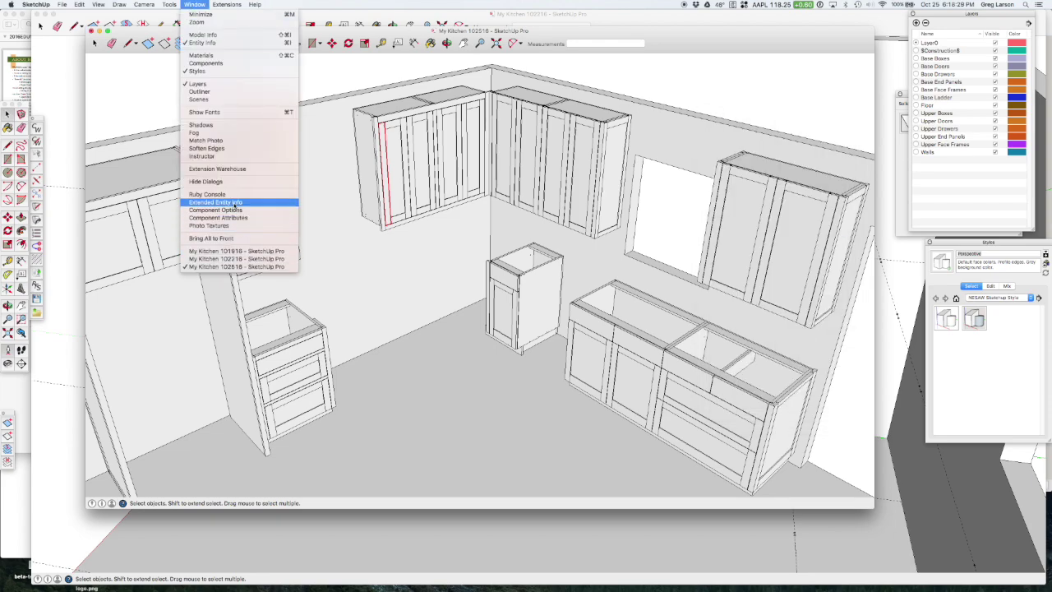
left_click(236, 202)
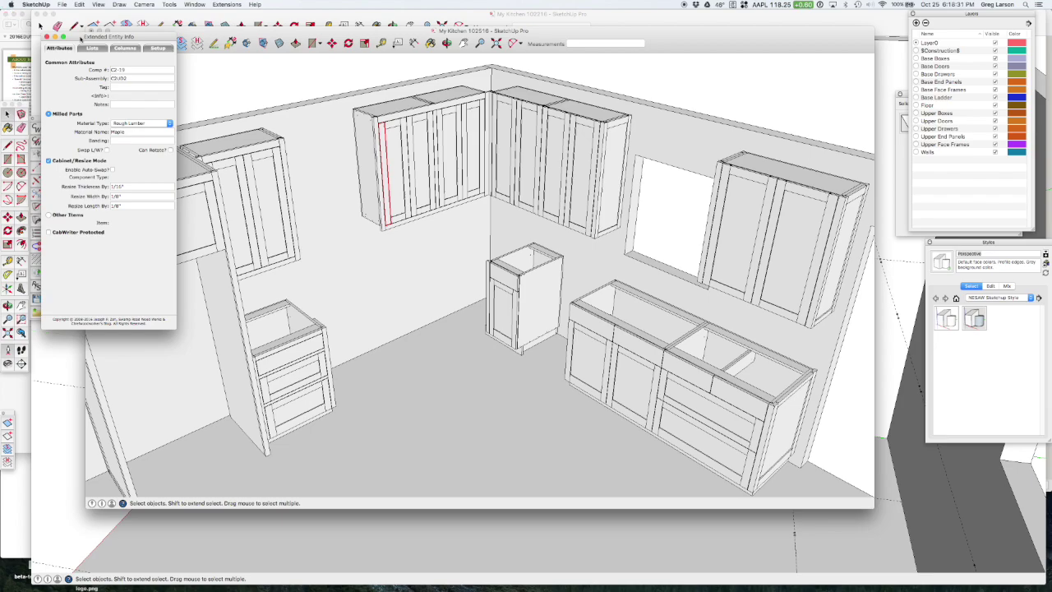
left_click_drag(80, 37, 770, 130)
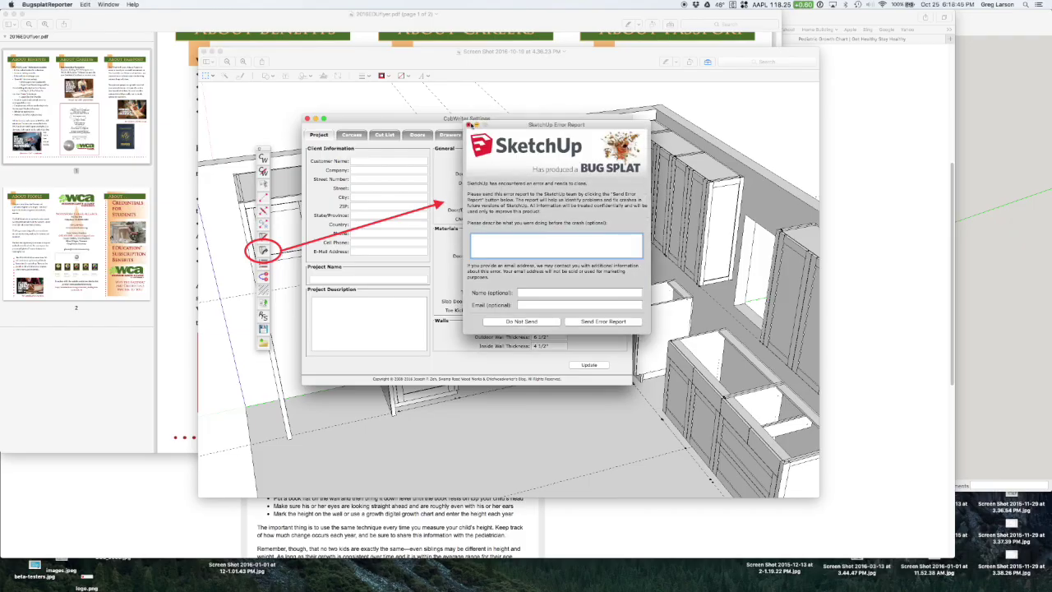
- Dismiss the SketchUp error report and switch back to the reopened My Kitchen model
left_click(469, 125)
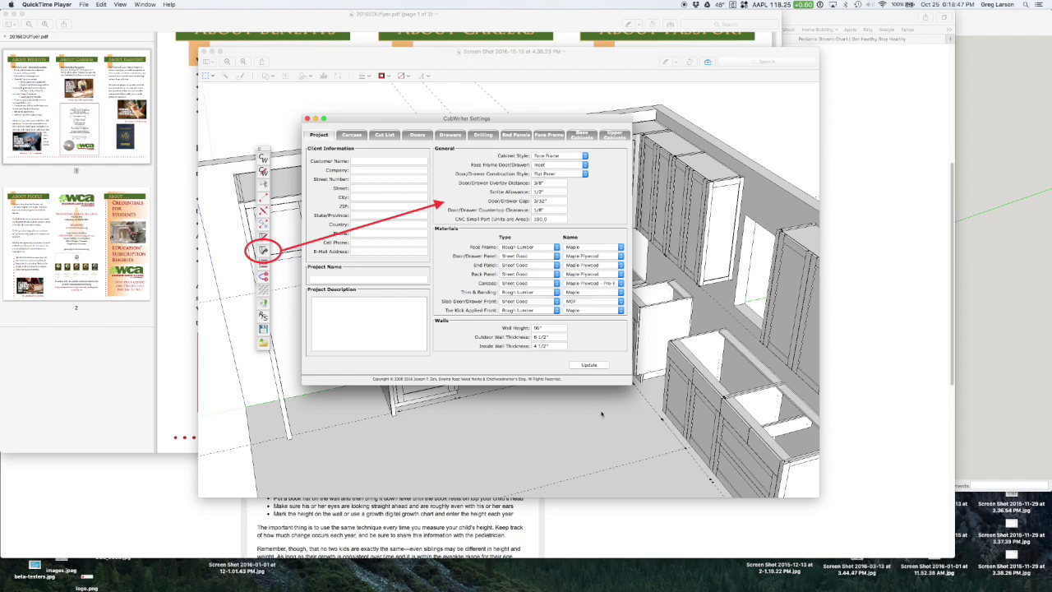
left_click(699, 584)
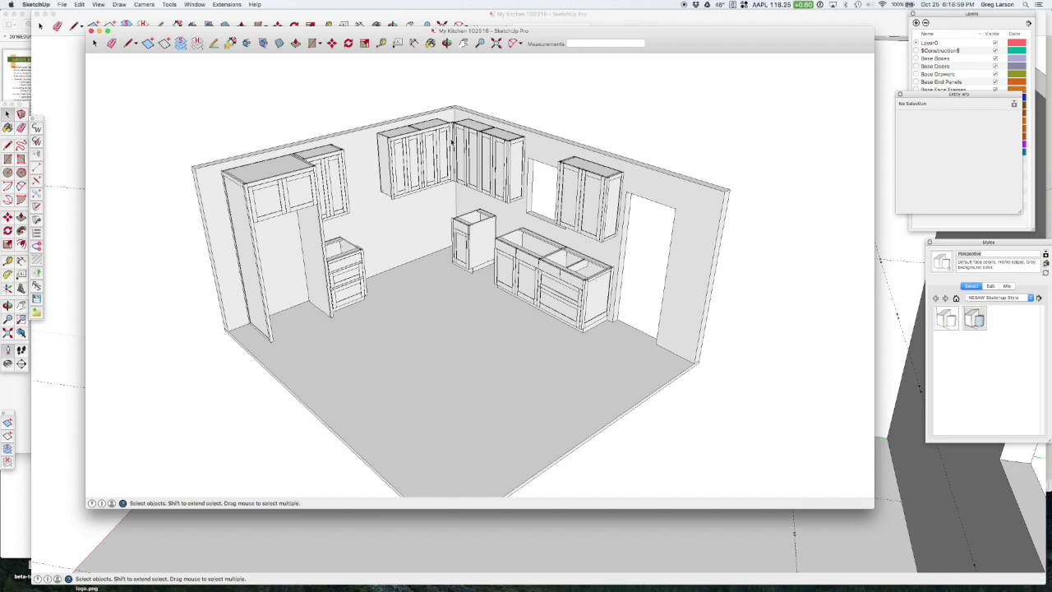
- Run CabWriter's Re-Number All Cabinets again on the reopened kitchen model
left_click(62, 4)
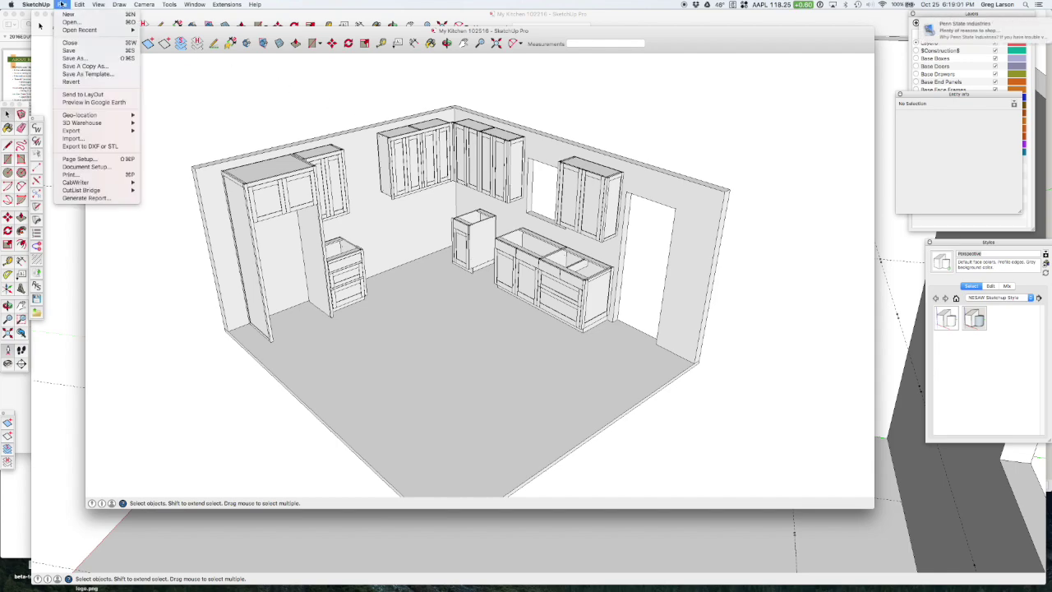
mouse_move(101, 182)
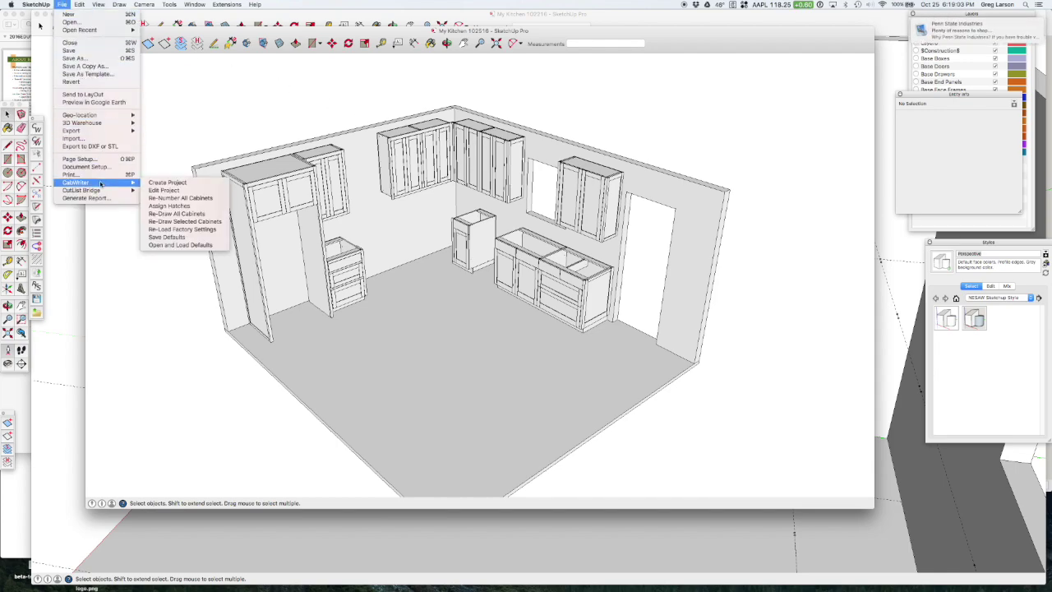
left_click(169, 198)
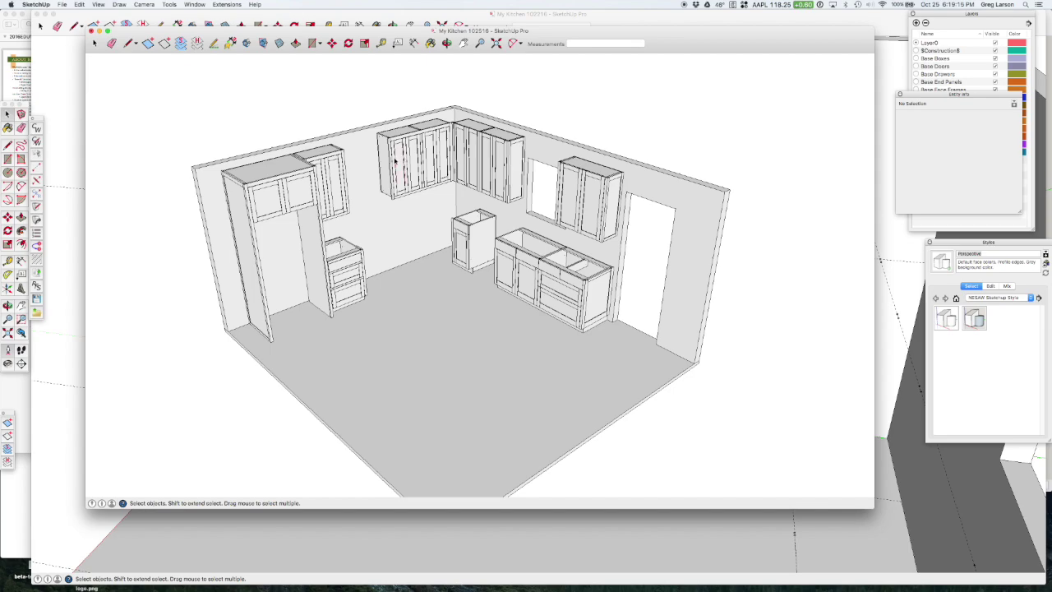
- Select the left upper cabinet and open it to reach its face-frame stile
left_click(395, 161)
double_click(395, 161)
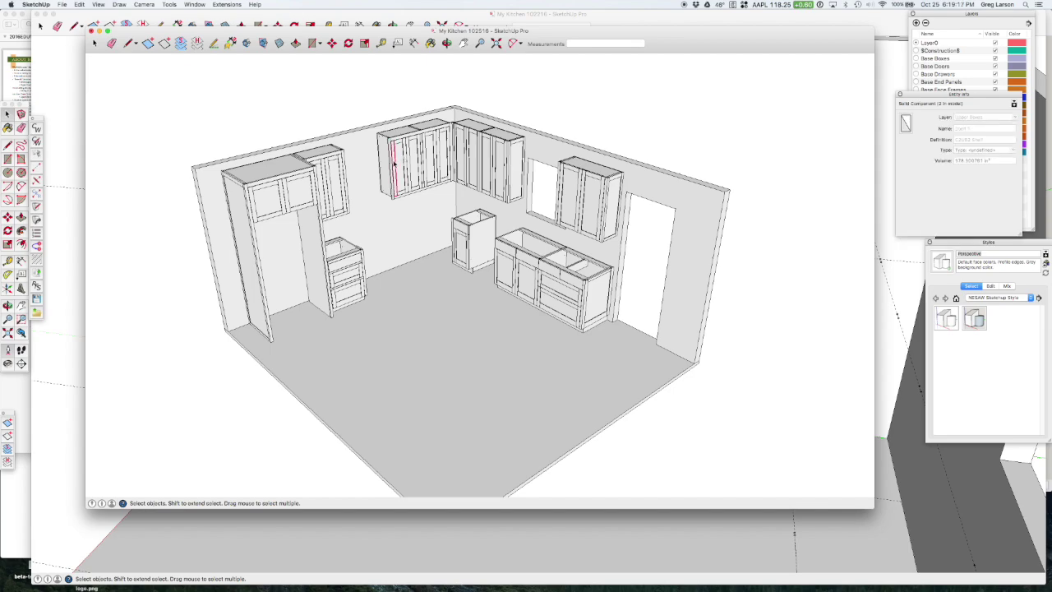
scroll(395, 161, "up", 3)
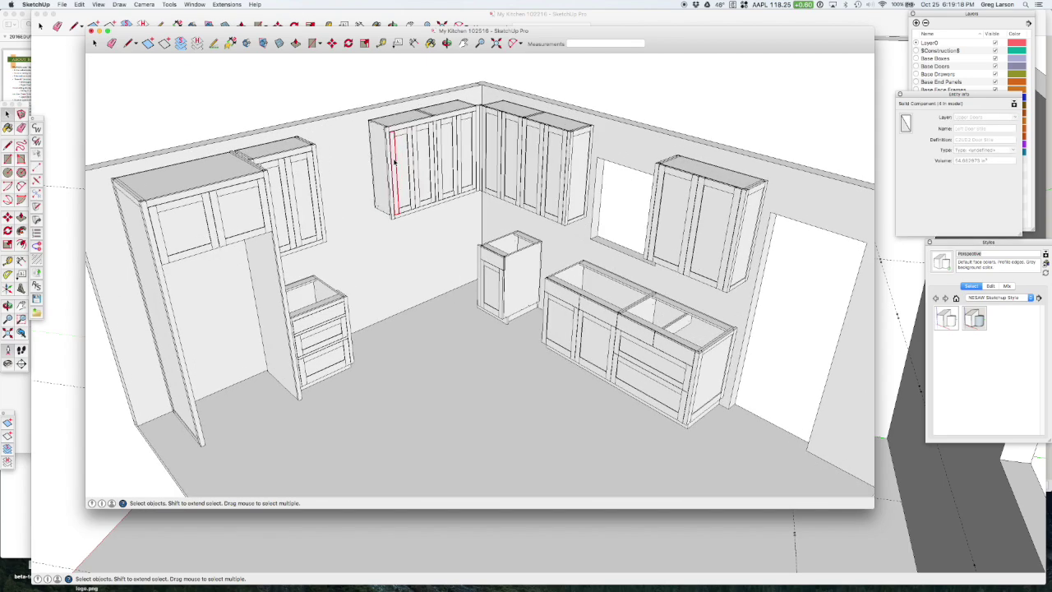
- Review the left cabinet stile's Comp # and Sub-Assembly in Extended Entity Info, then close it
left_click(194, 4)
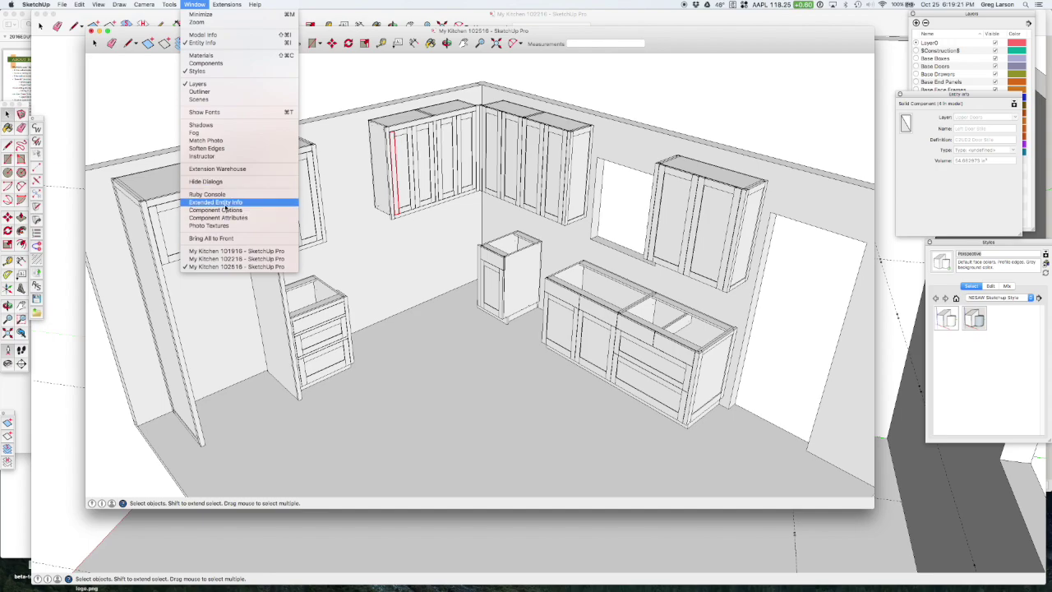
left_click(229, 202)
left_click_drag(111, 37, 763, 147)
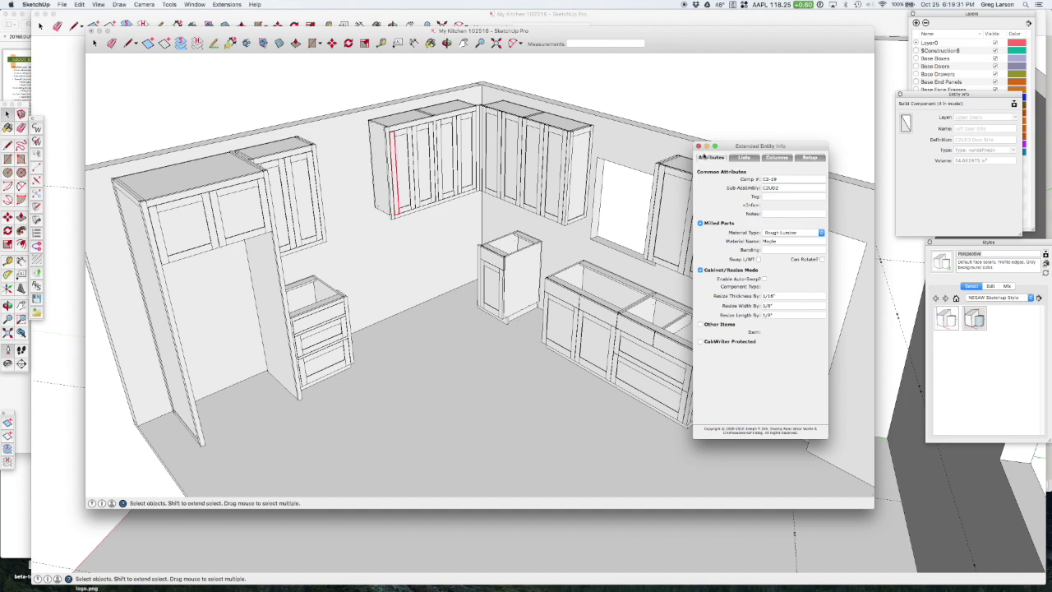
left_click(699, 146)
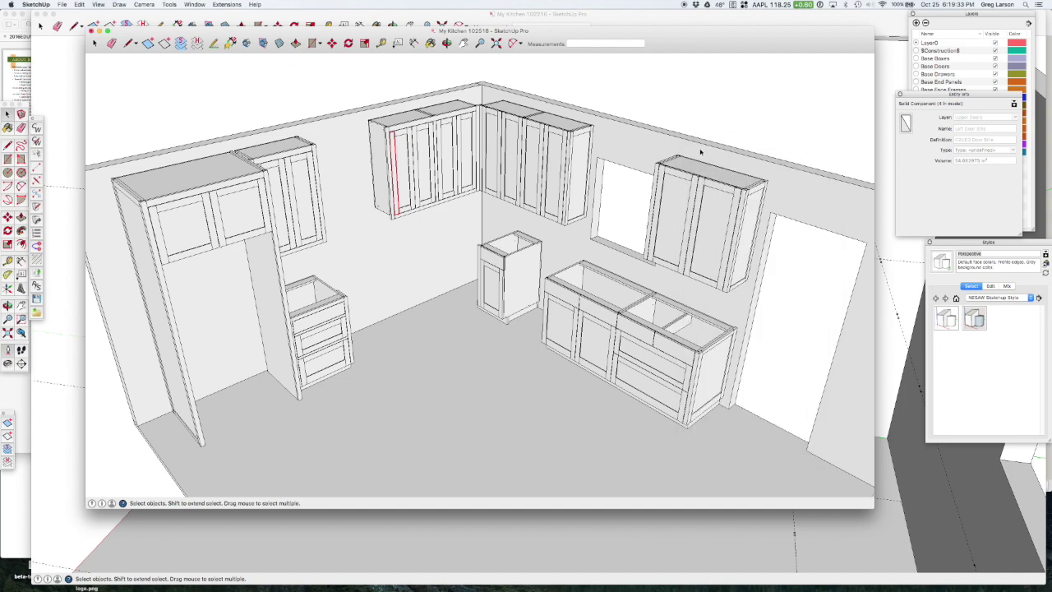
- Check the corner upper cabinet stile's renumbered Comp # C6-19 and Sub-Assembly, then clear the selection
left_click(562, 169)
left_click(195, 4)
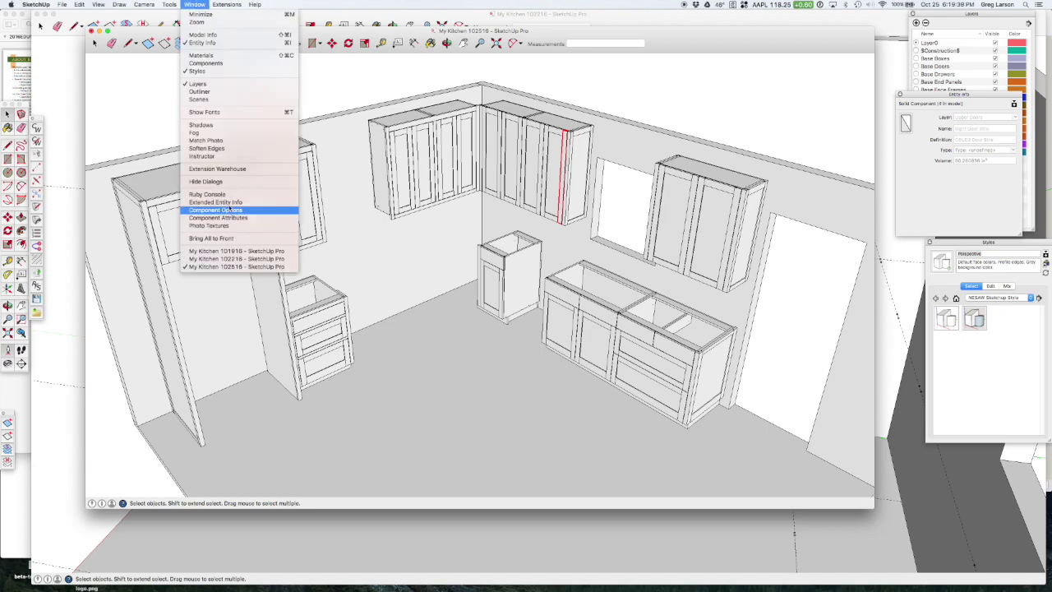
left_click(229, 202)
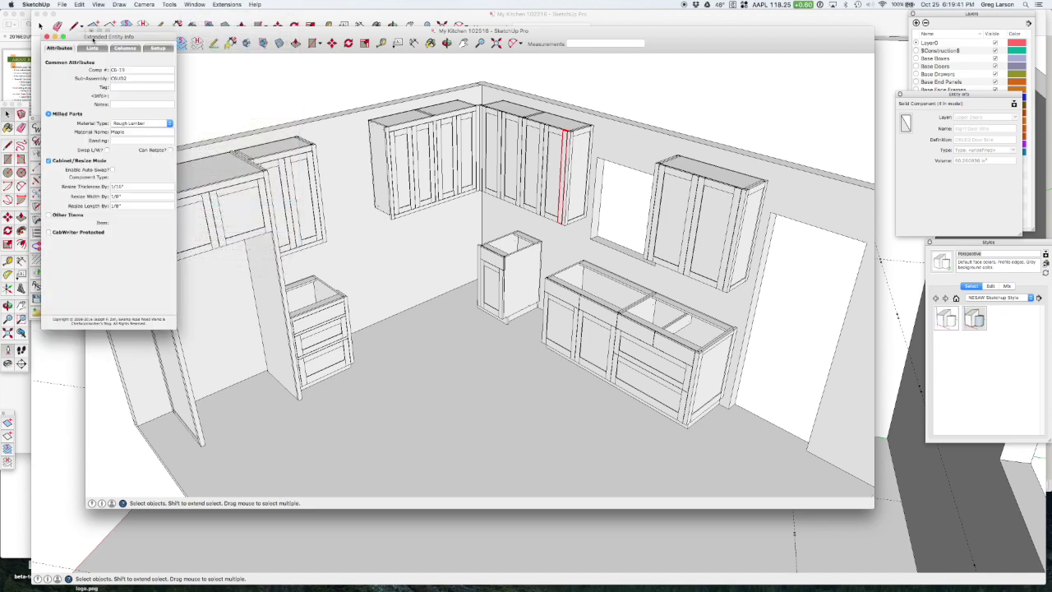
left_click_drag(95, 37, 799, 123)
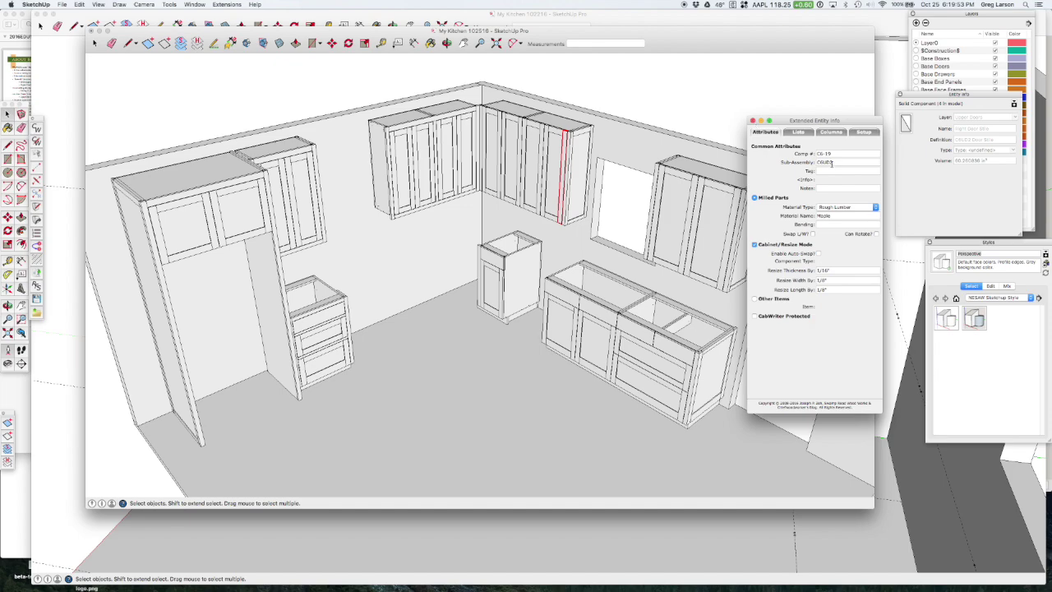
double_click(824, 162)
left_click(752, 121)
left_click(704, 107)
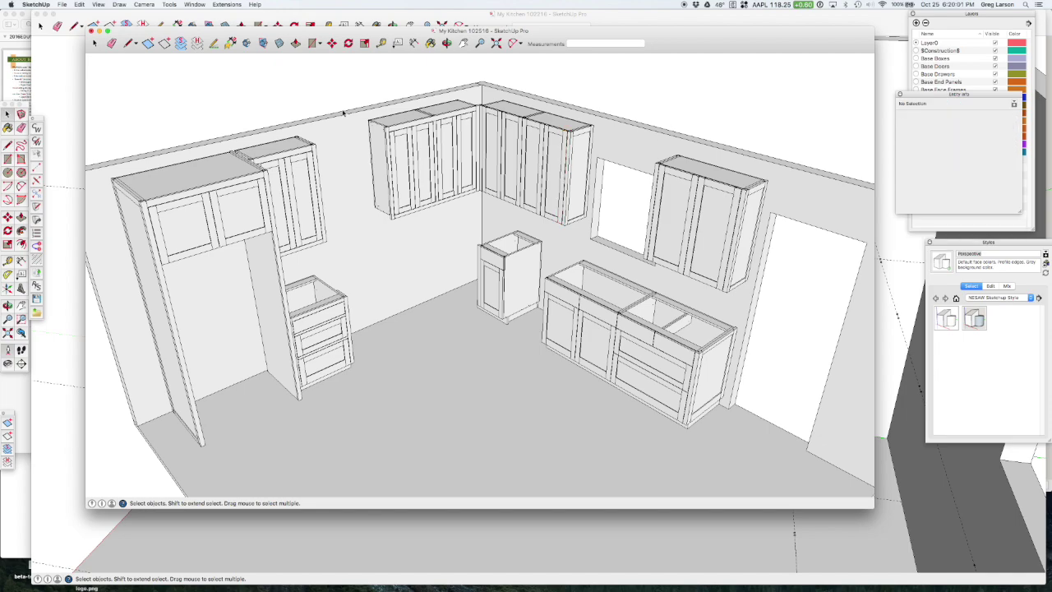
- Turn off visibility of the Walls and Floor layers, leaving only the cabinets shown
scroll(345, 113, "down", 3)
scroll(325, 82, "up", 2)
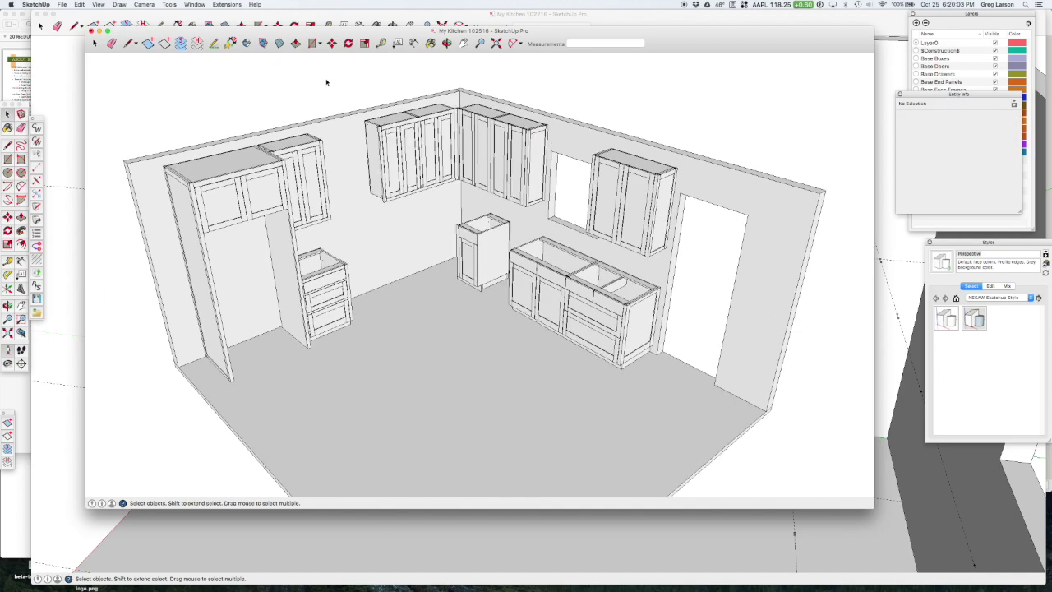
scroll(484, 82, "up", 2)
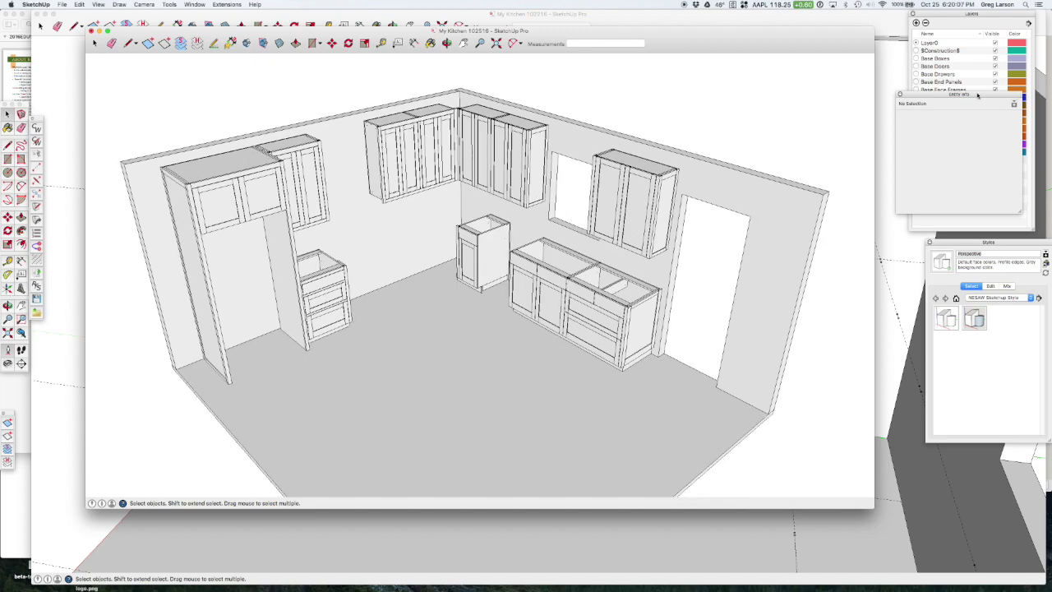
left_click_drag(992, 95, 990, 451)
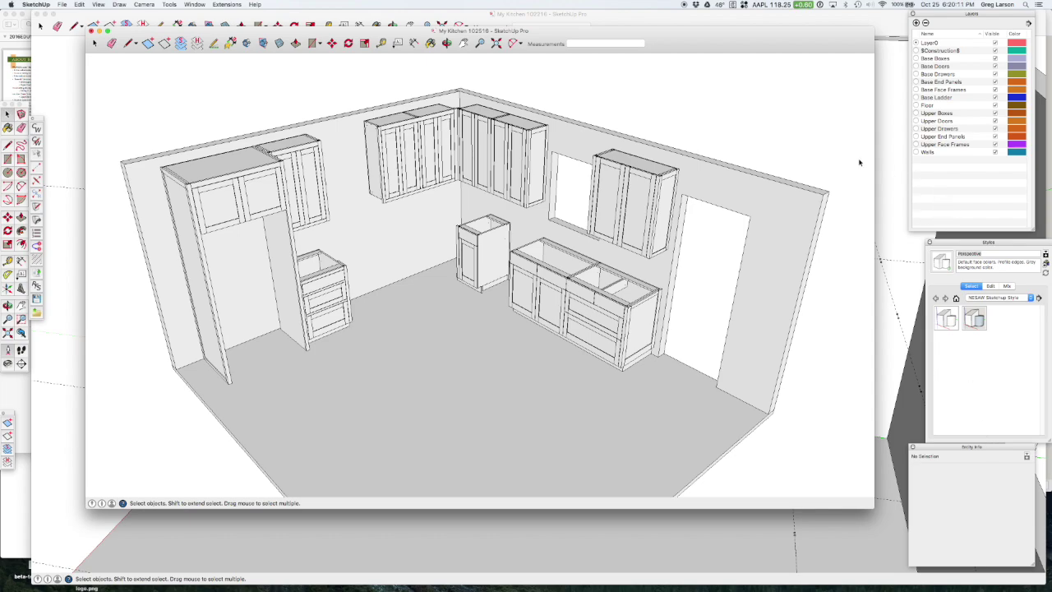
left_click(995, 152)
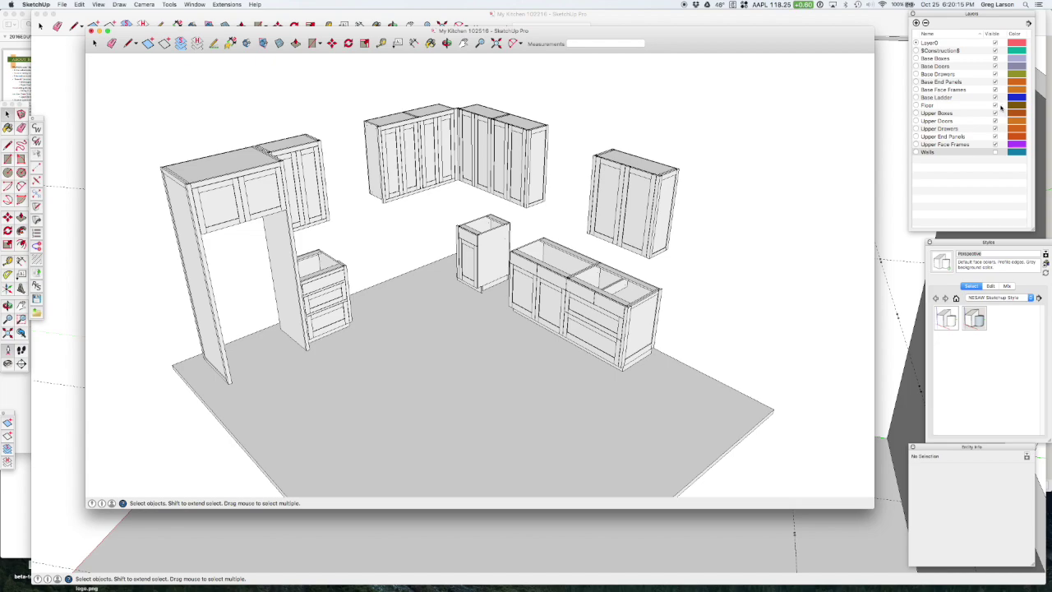
left_click(995, 105)
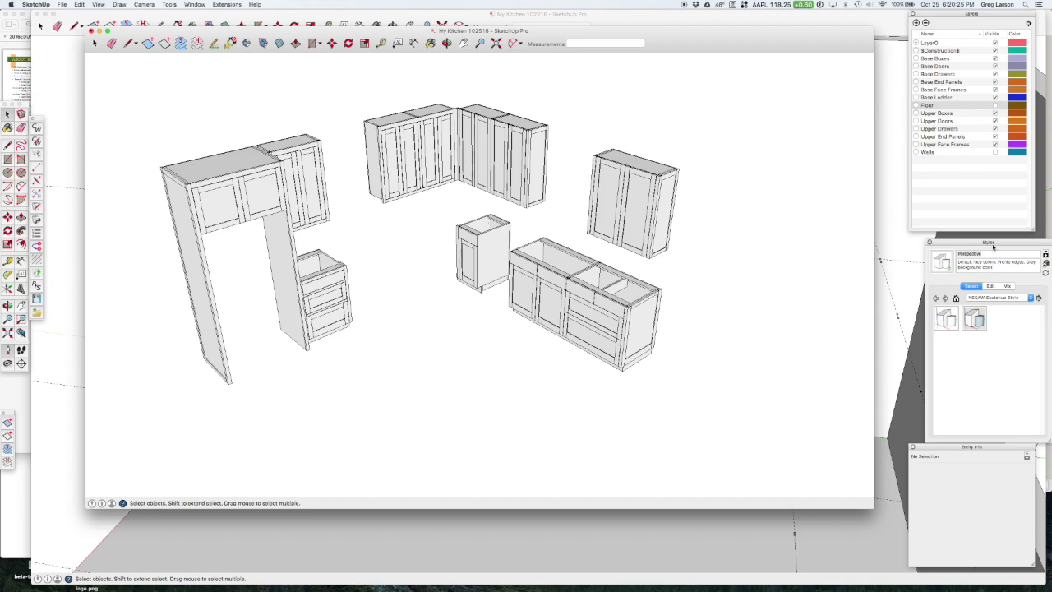
left_click(195, 4)
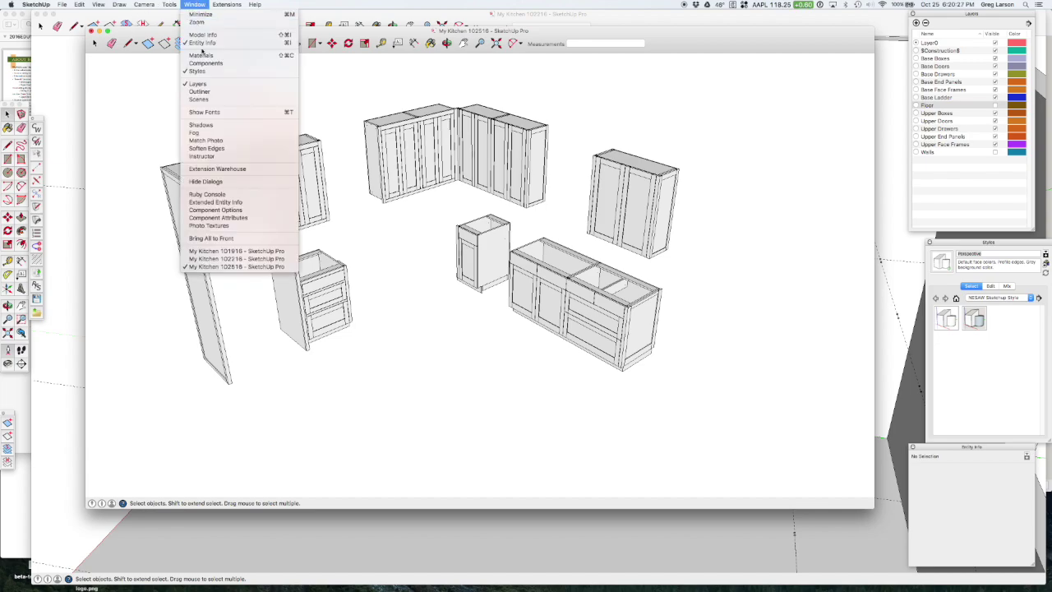
left_click(227, 99)
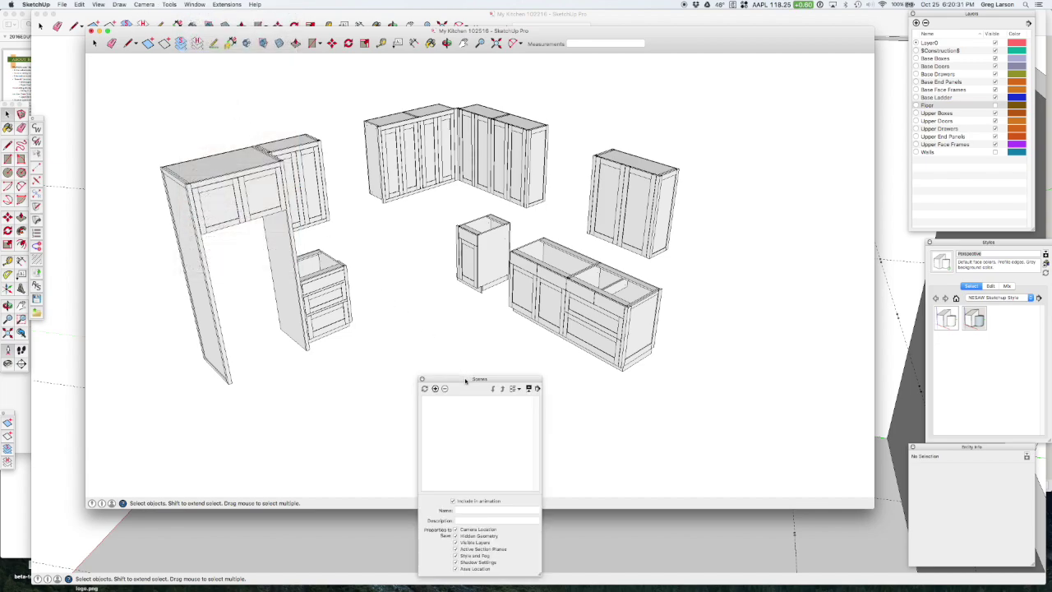
- Dock the Scenes panel and add a new scene named 'Cutlist'
left_click_drag(466, 378, 958, 174)
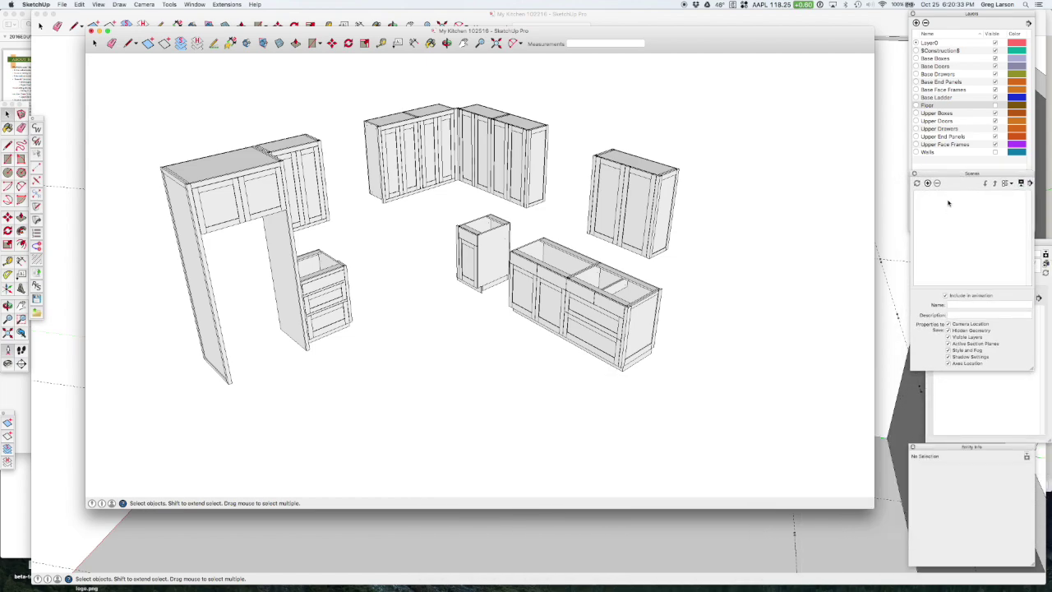
left_click(927, 183)
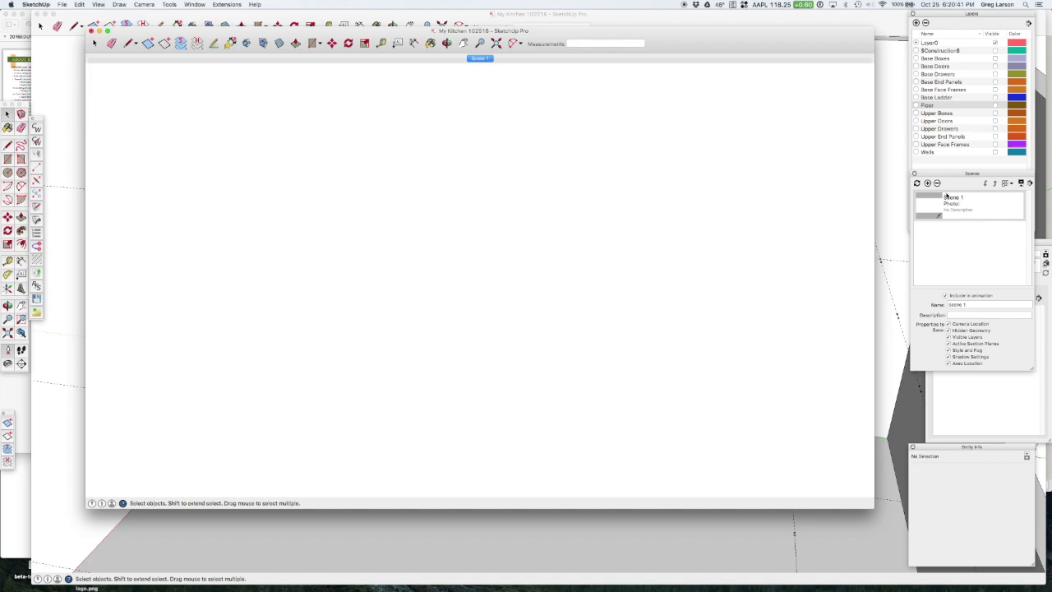
left_click(964, 305)
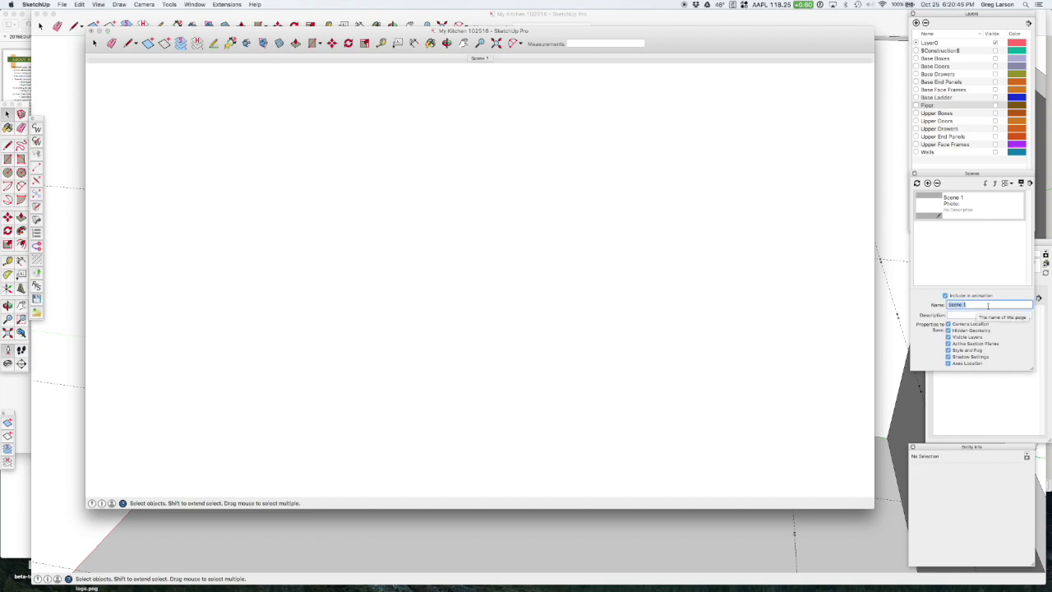
type("Cutlist")
key("Return")
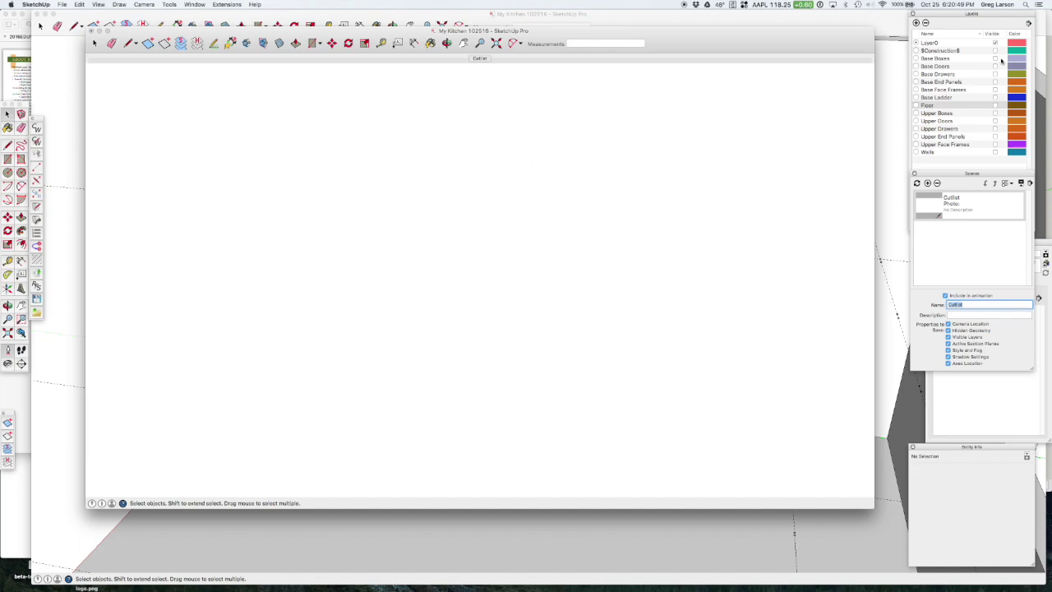
- Make all Base and Upper layers visible: Boxes, Doors, Drawers, End Panels, Face Frames and Ladder
left_click(997, 61)
left_click(995, 58)
left_click(995, 66)
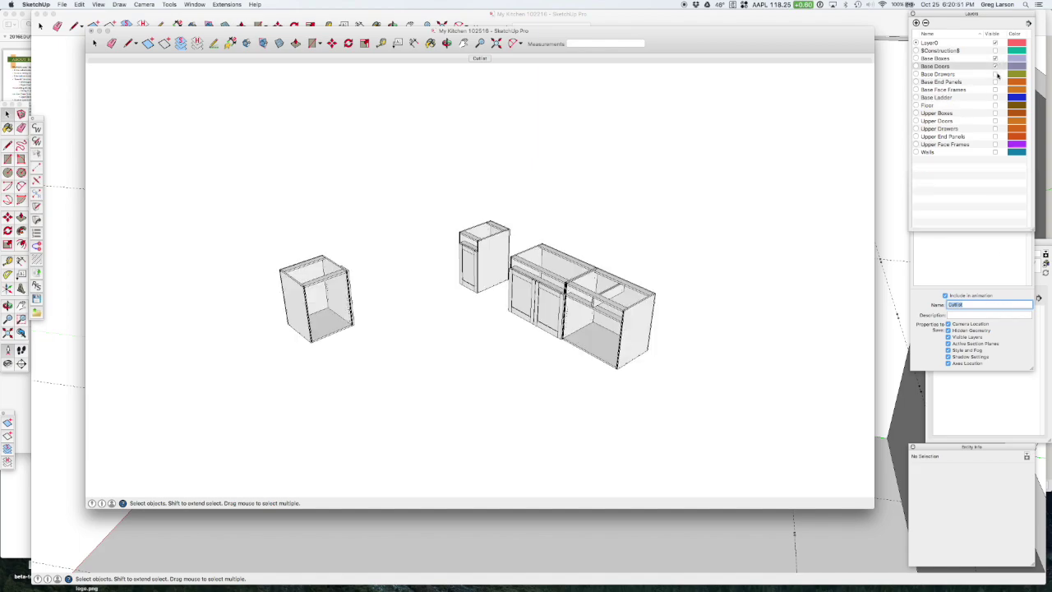
left_click(995, 74)
left_click(995, 81)
left_click(995, 89)
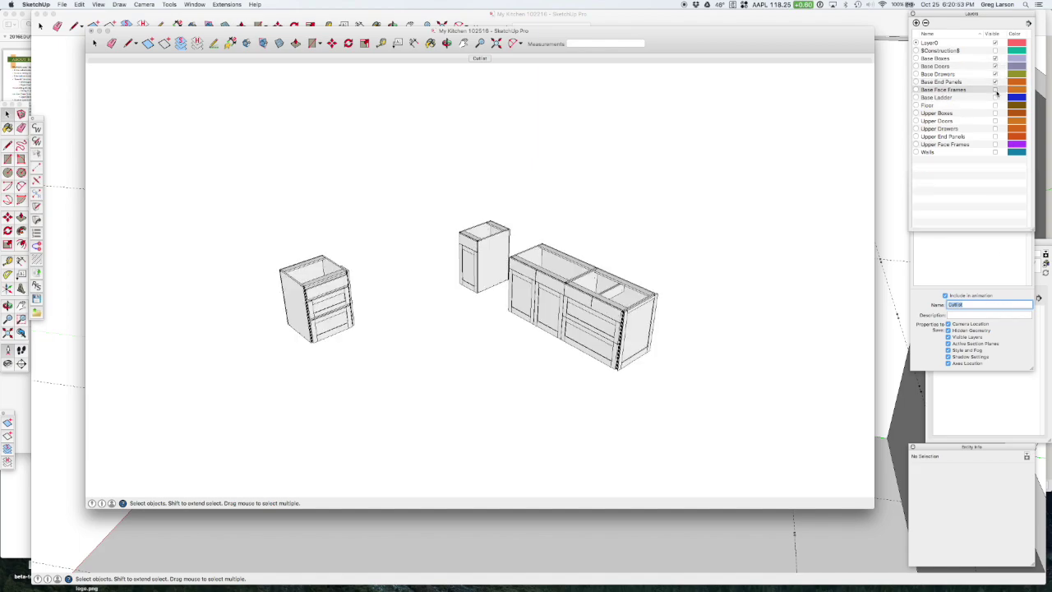
left_click(994, 97)
left_click(995, 121)
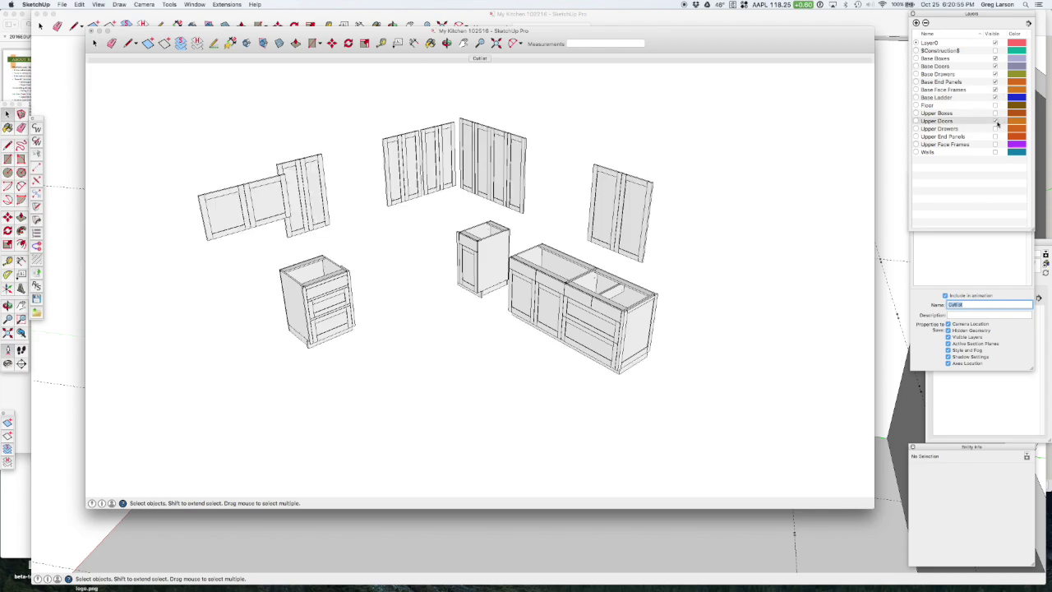
left_click(995, 129)
left_click(995, 136)
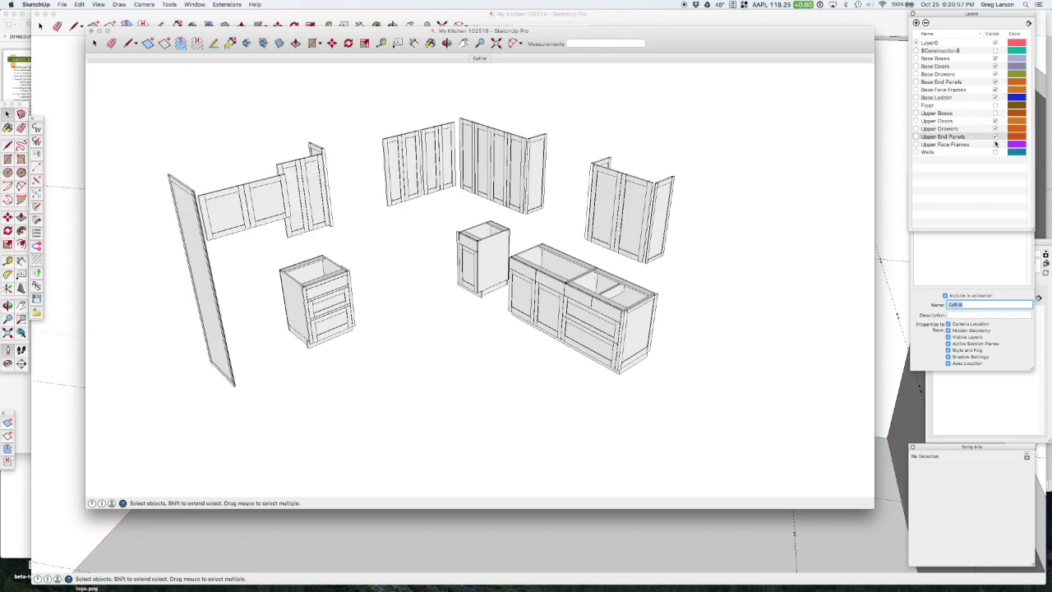
left_click(995, 144)
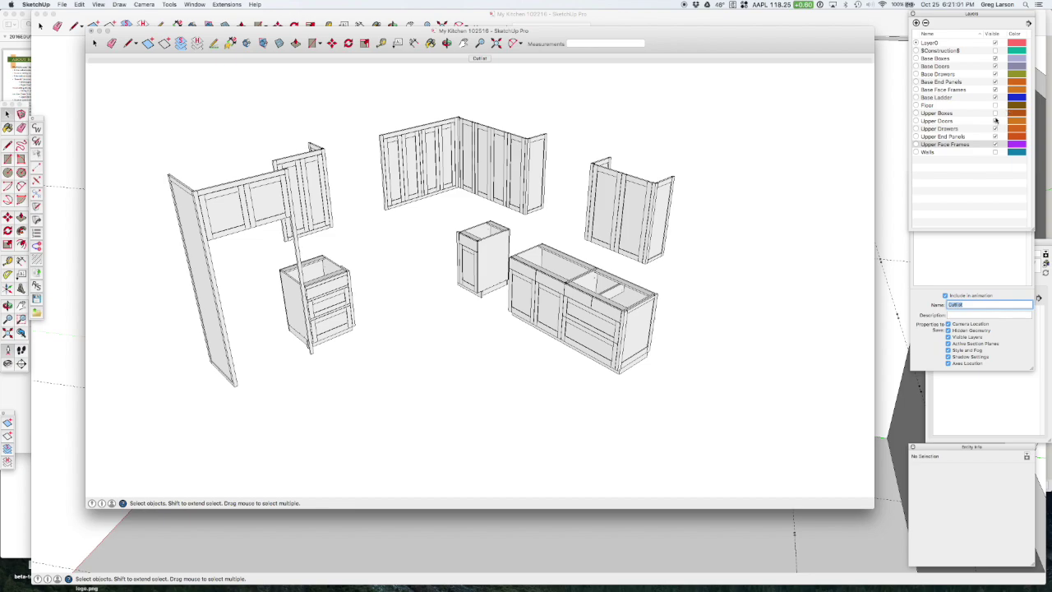
left_click(995, 113)
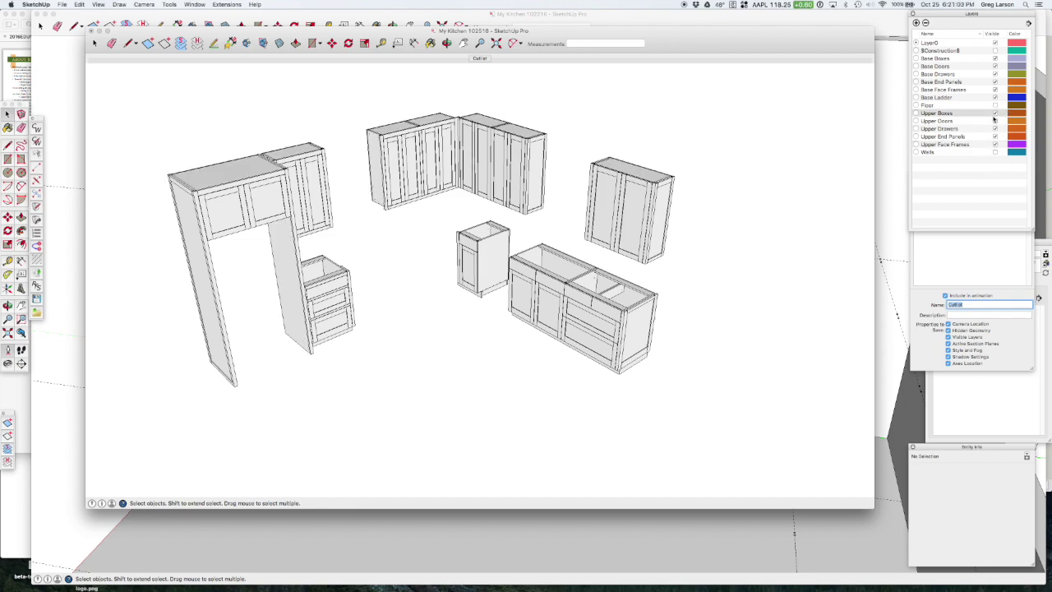
- Update the Cutlist scene with this layer visibility and confirm it restores walls and floor hidden
right_click(480, 60)
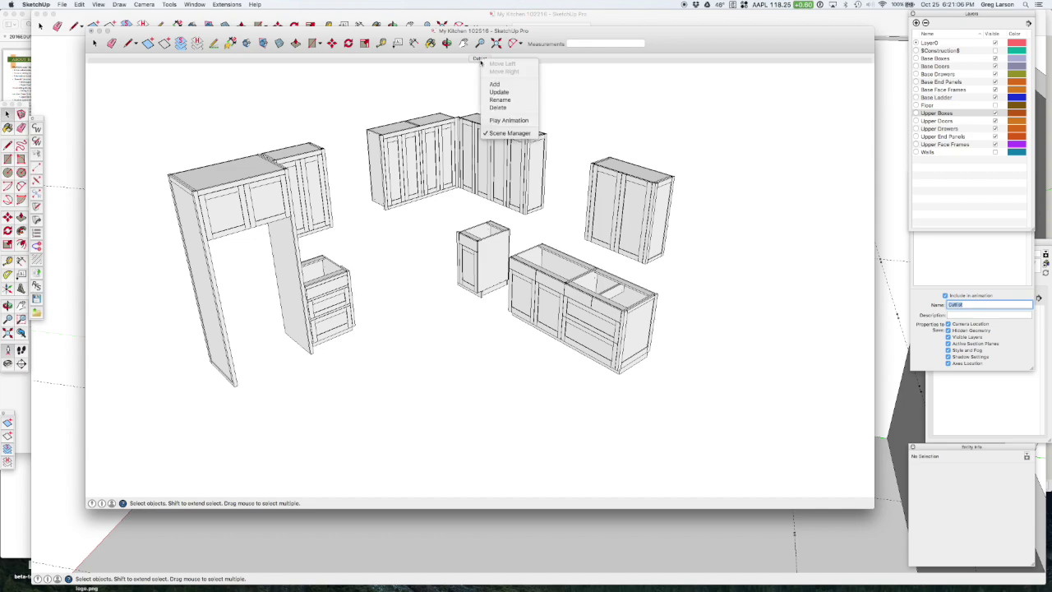
left_click(511, 93)
key("Return")
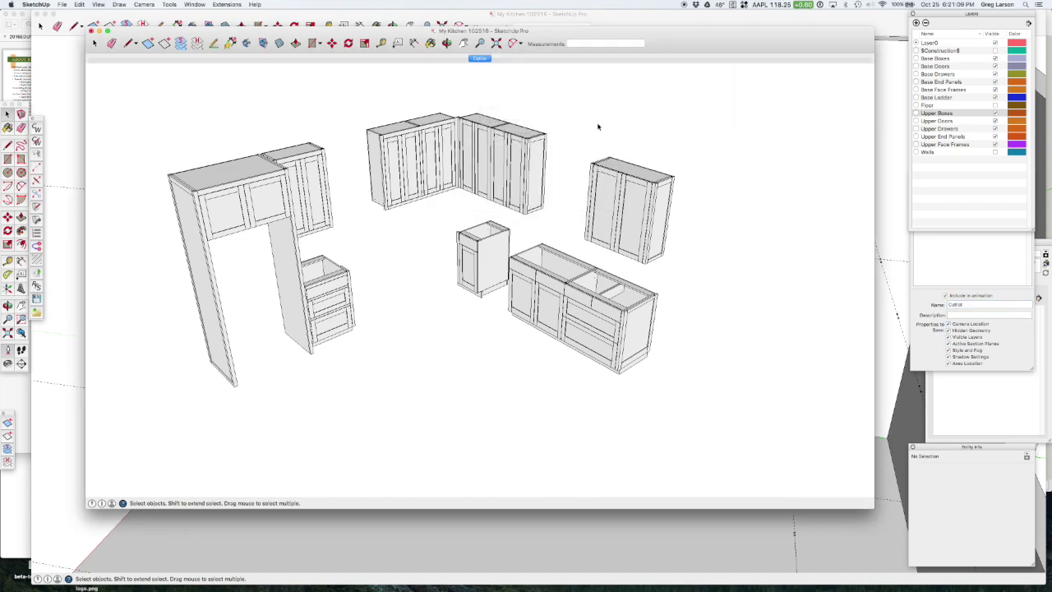
left_click(995, 152)
left_click(995, 106)
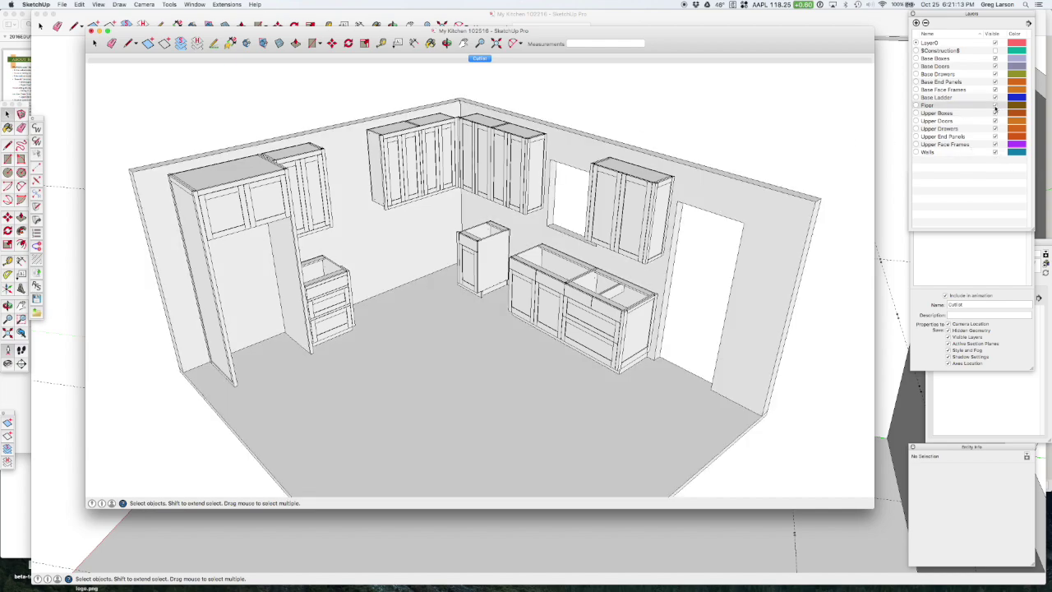
left_click(481, 60)
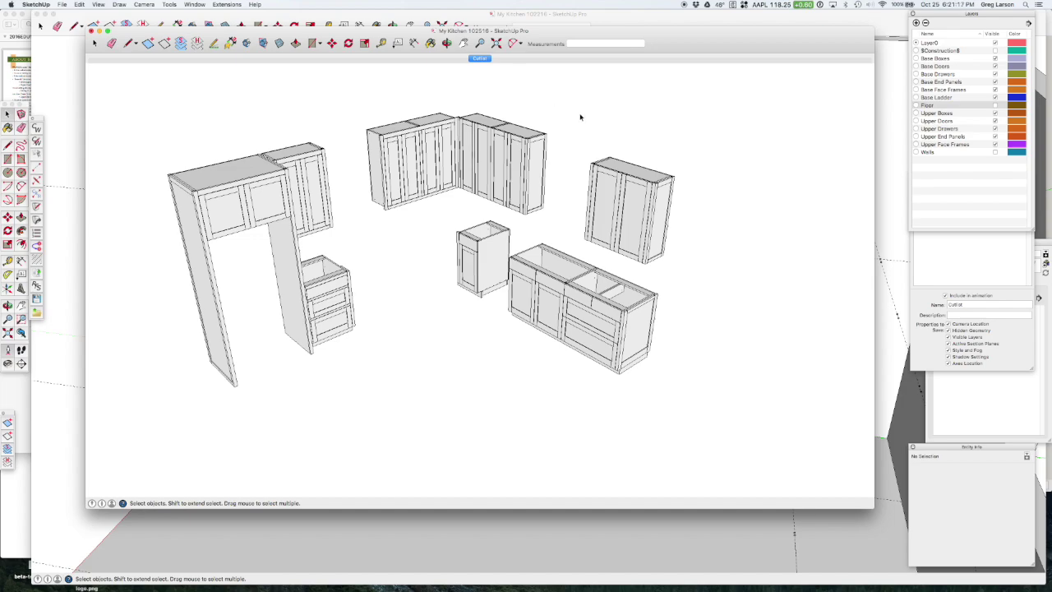
- Select all cabinets and bring up the File > CutList Bridge export choices
left_click(80, 5)
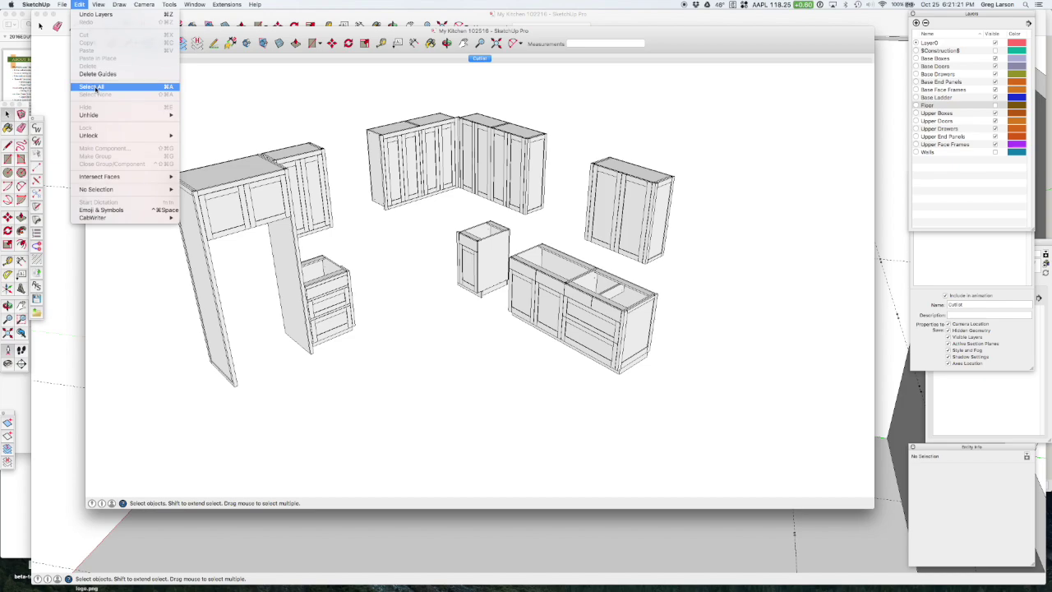
left_click(95, 87)
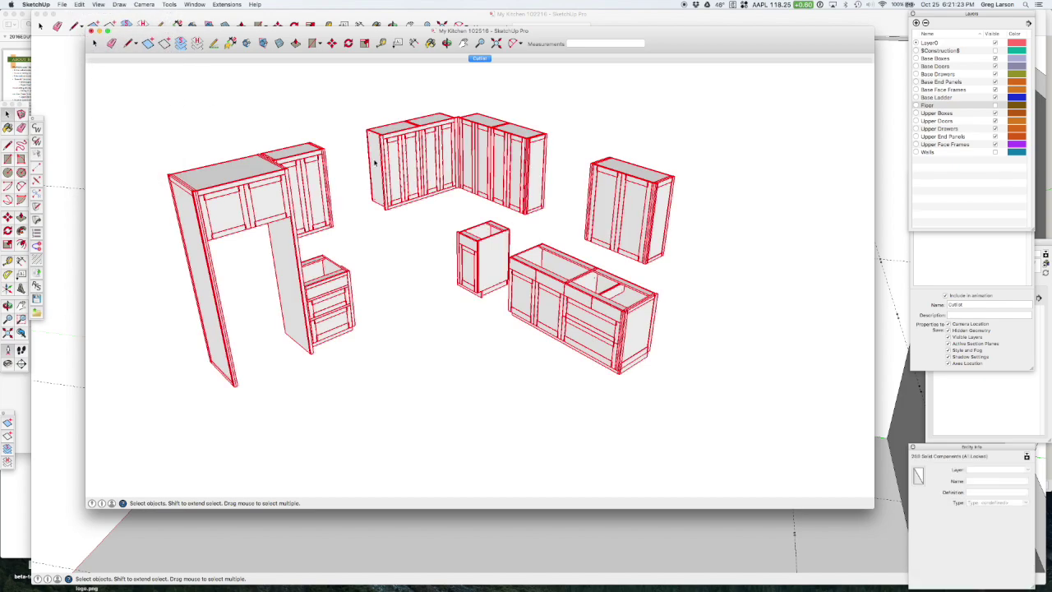
left_click(62, 5)
mouse_move(85, 193)
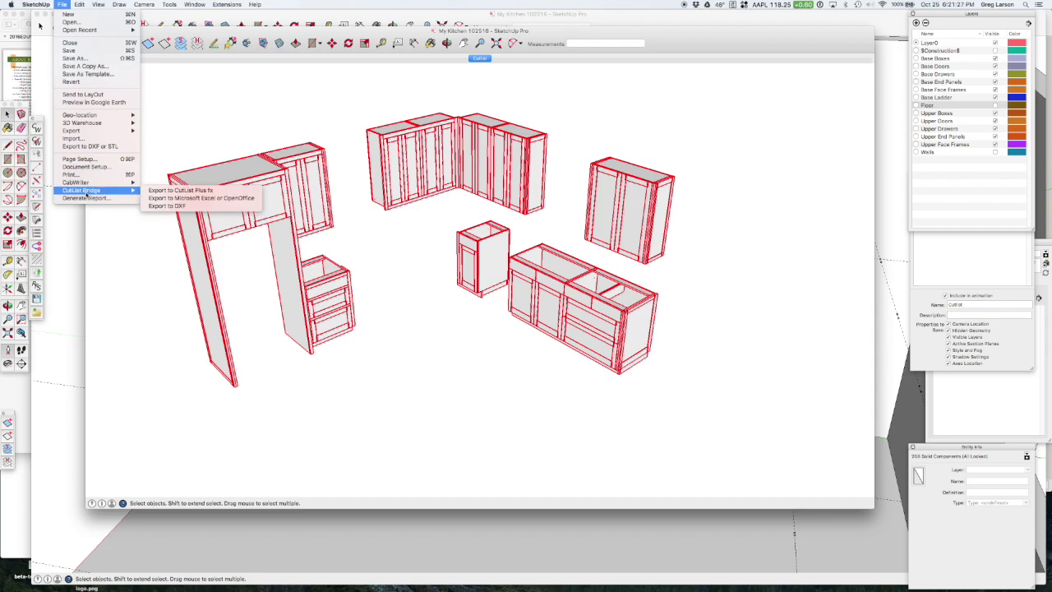
- Export the cut list to CutList Plus fx and acknowledge the written file
left_click(165, 191)
left_click(177, 191)
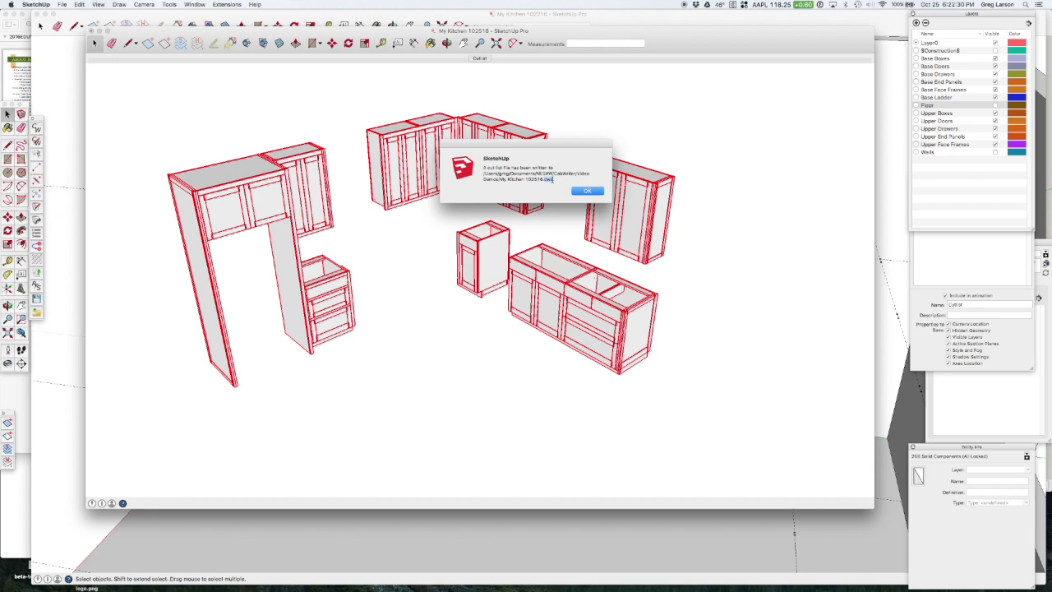
left_click(587, 190)
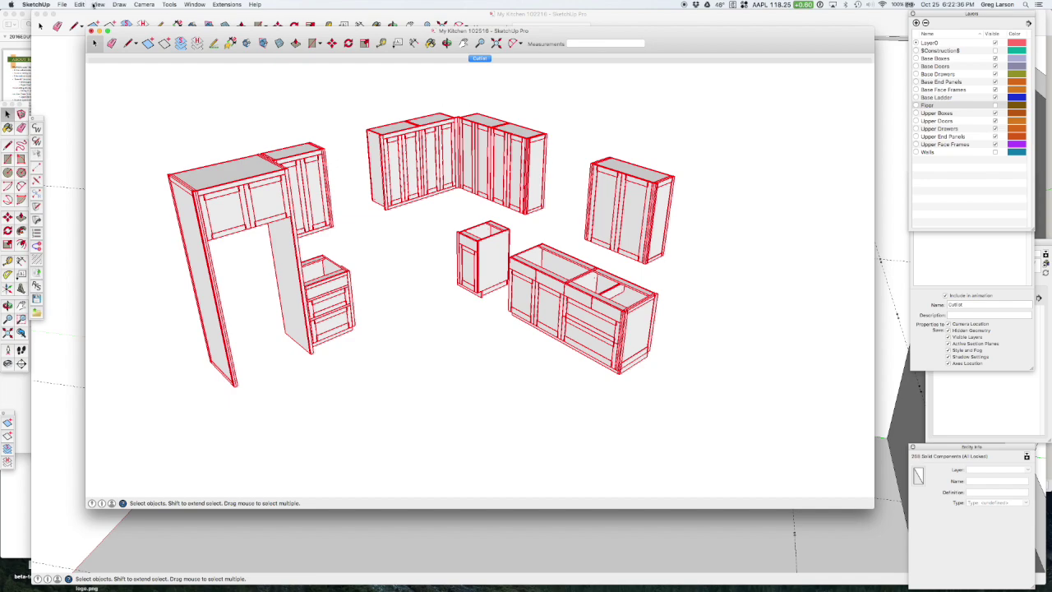
- Export the cut list for Microsoft Excel as My Kitchen 102516.csv
left_click(61, 4)
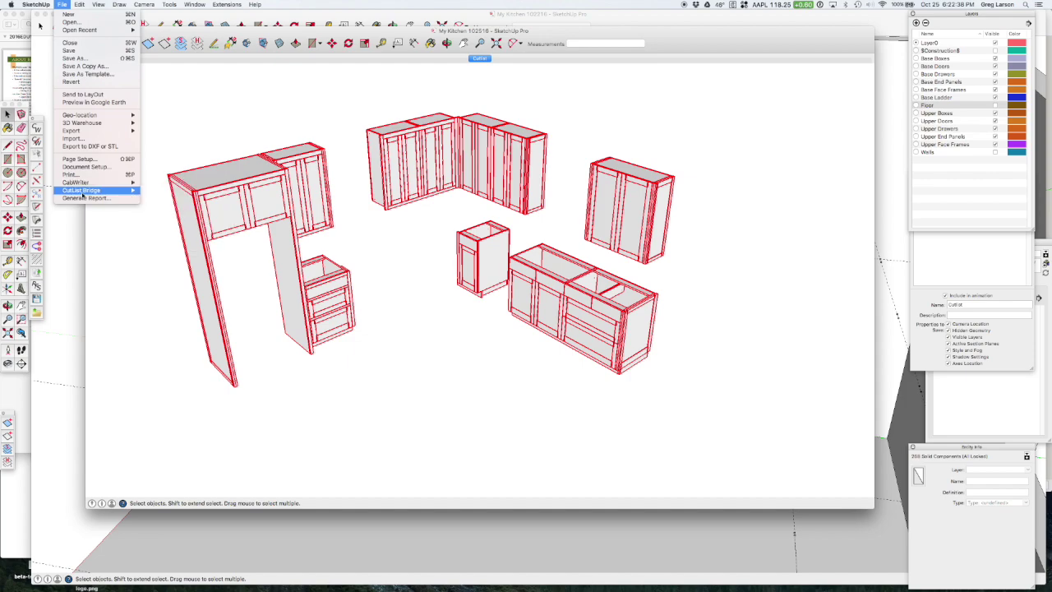
mouse_move(83, 193)
left_click(175, 198)
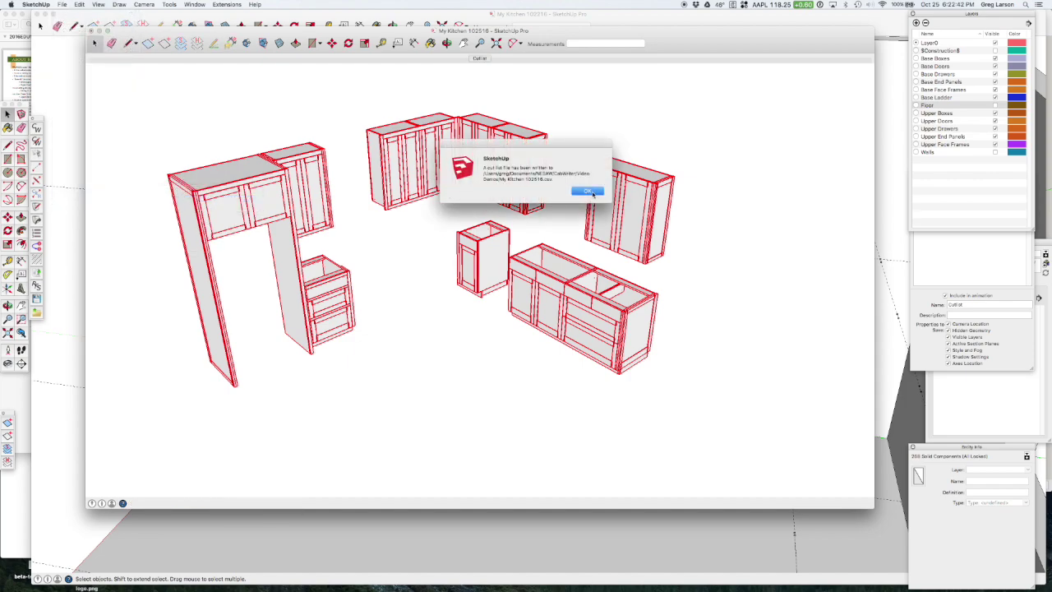
left_click(588, 192)
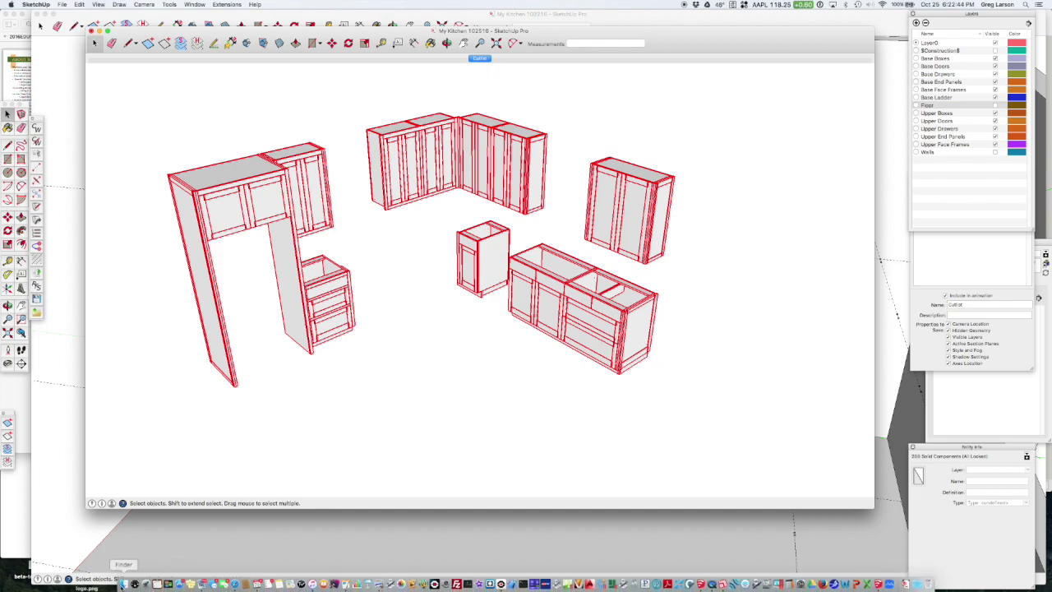
left_click(123, 583)
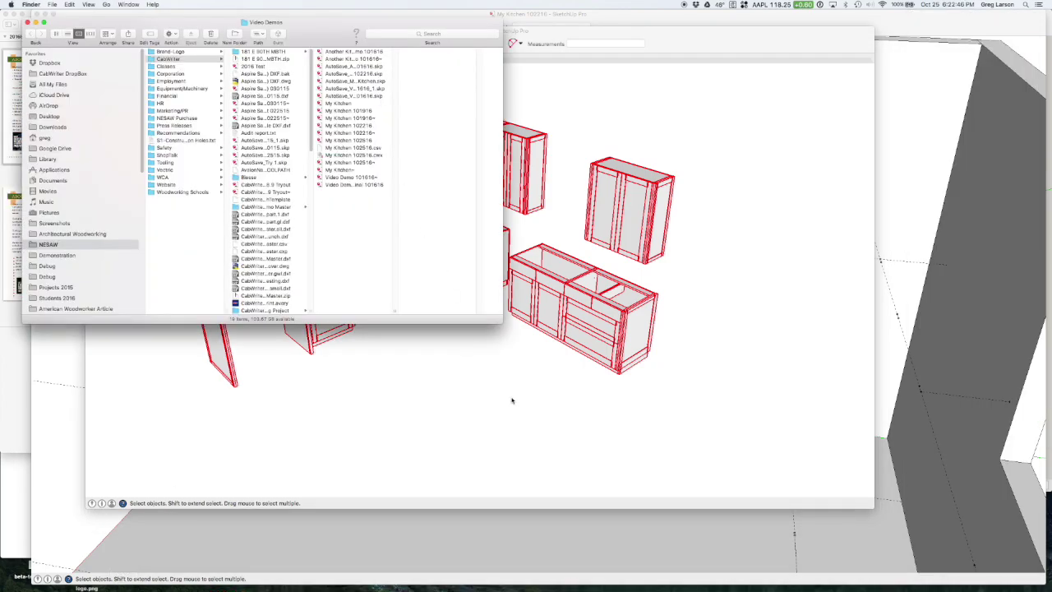
- Enlarge the Finder window, select My Kitchen 102516.cwx and drop it onto CutList Plus fx
left_click_drag(503, 323, 637, 366)
left_click_drag(440, 347, 474, 351)
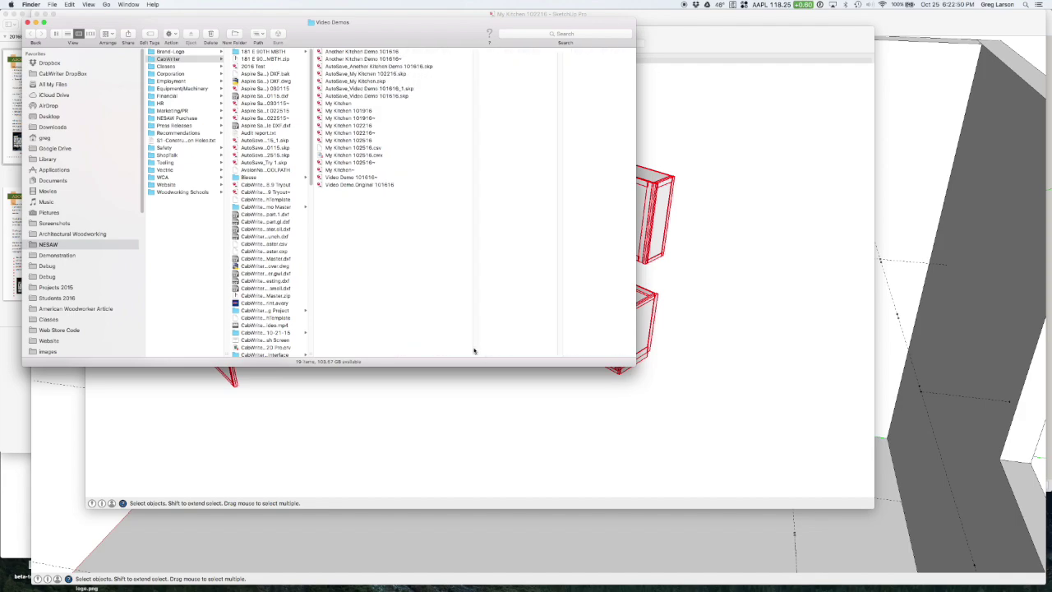
left_click(360, 148)
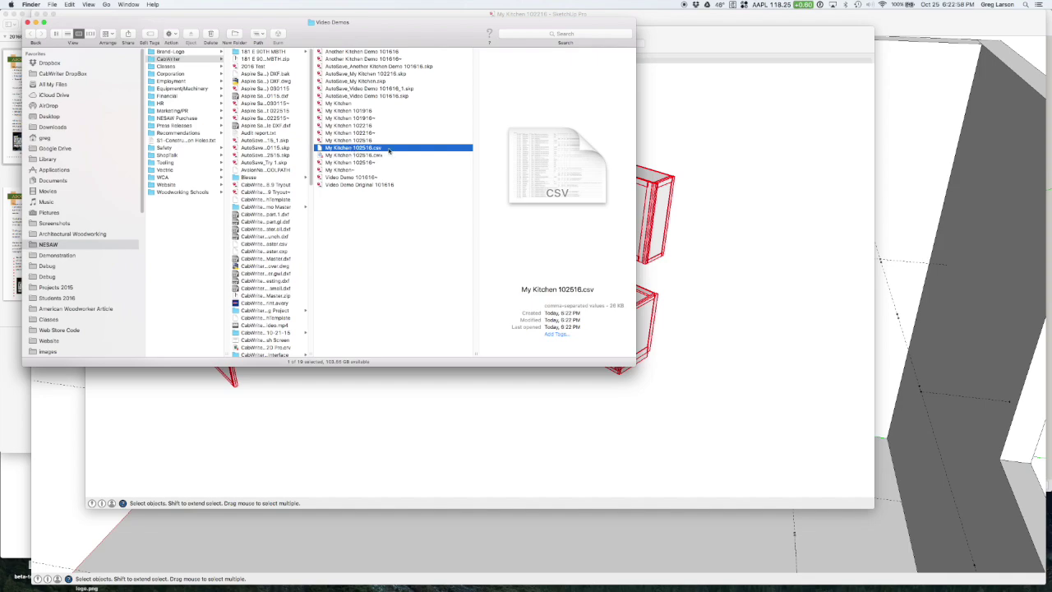
key("Down")
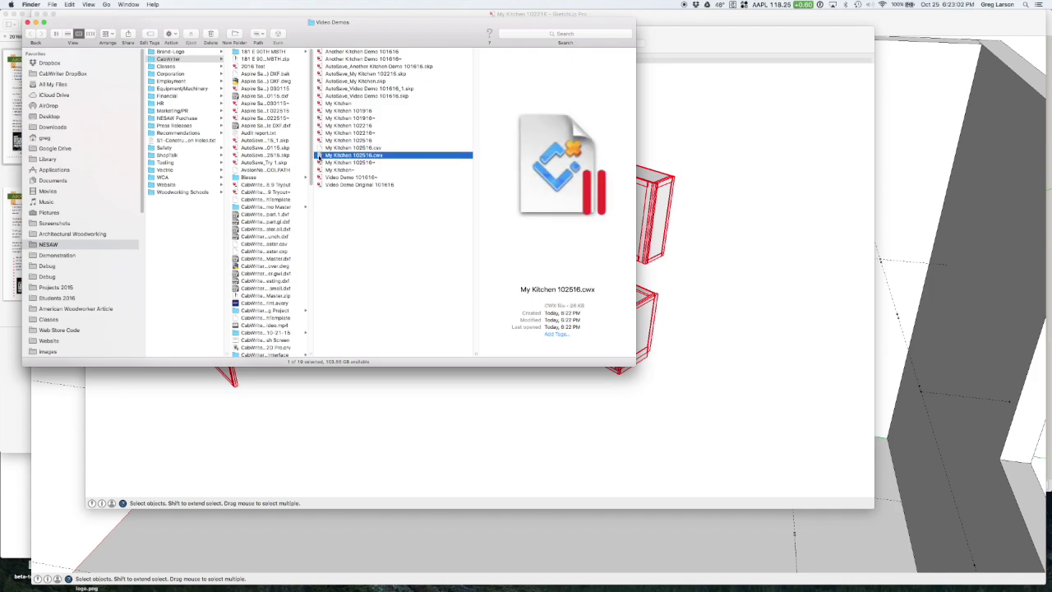
left_click_drag(318, 157, 604, 583)
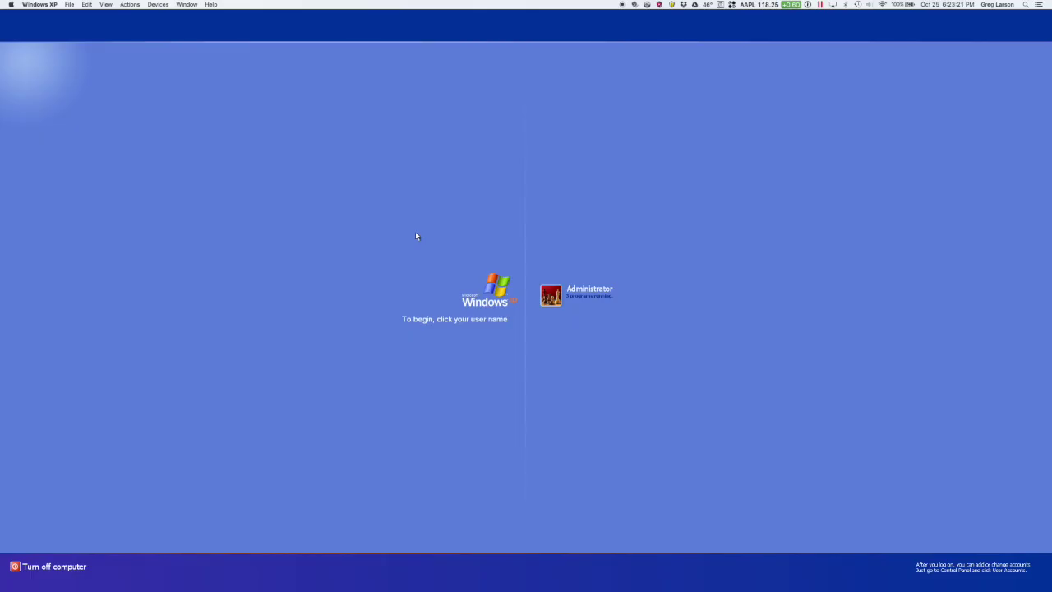
- Log into Windows XP, return to Finder and send My Kitchen 102516.cwx to CutList Plus fx again
left_click(575, 292)
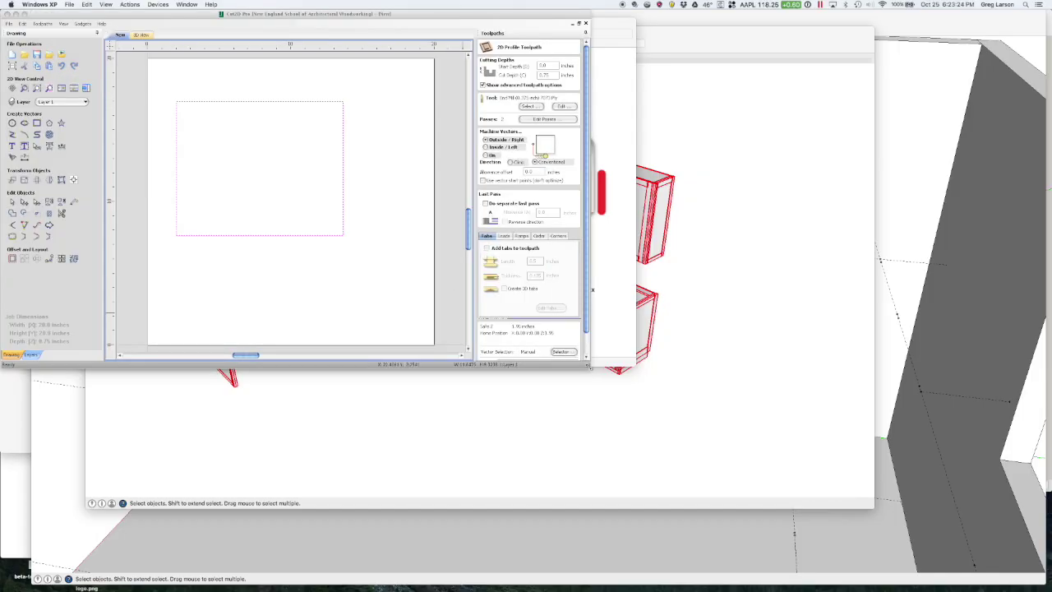
left_click(185, 4)
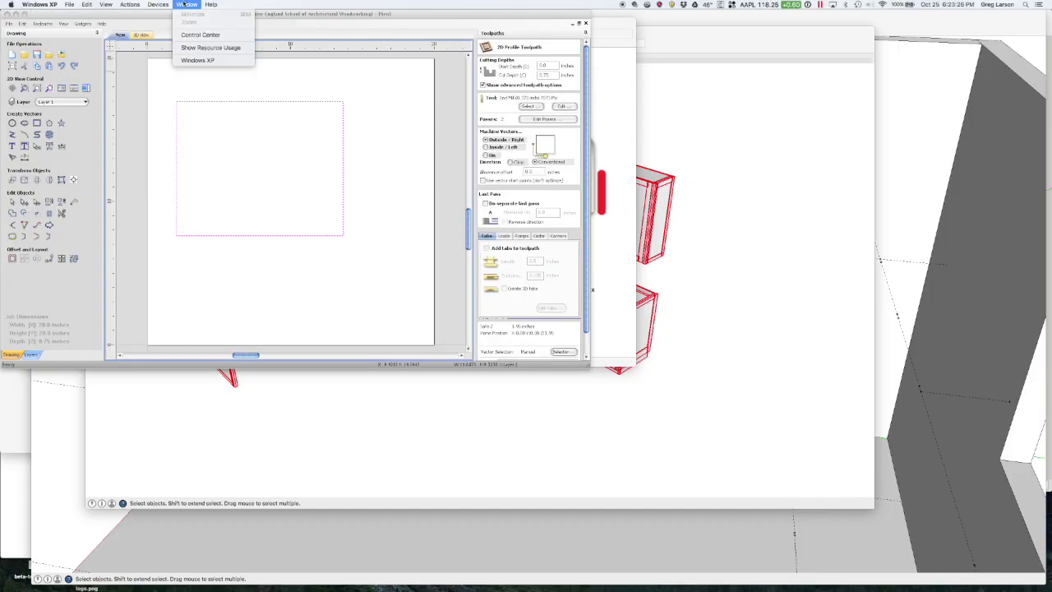
left_click(187, 4)
key("super+Tab")
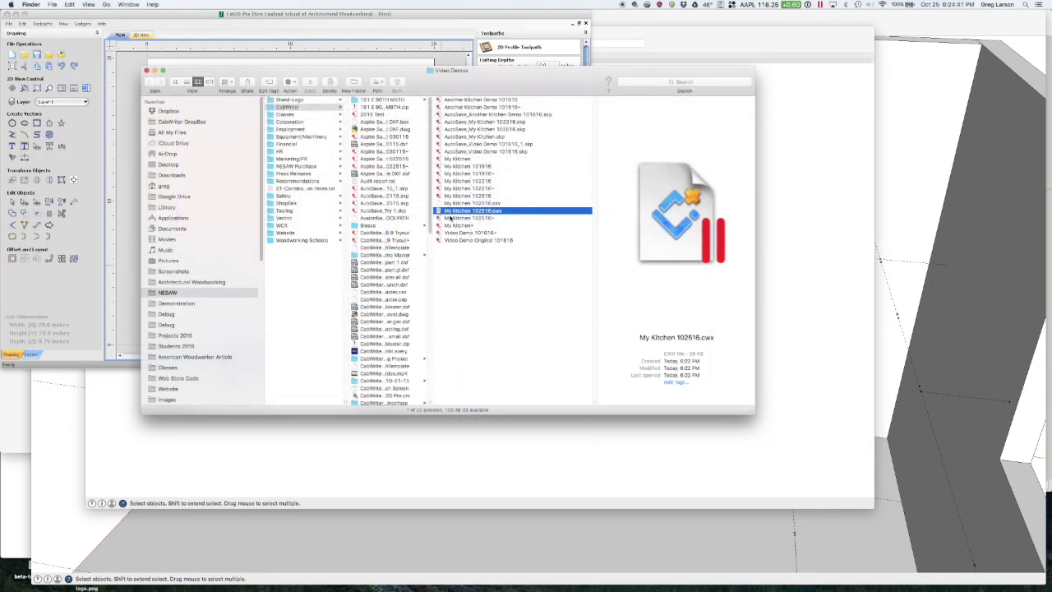
left_click_drag(439, 212, 595, 584)
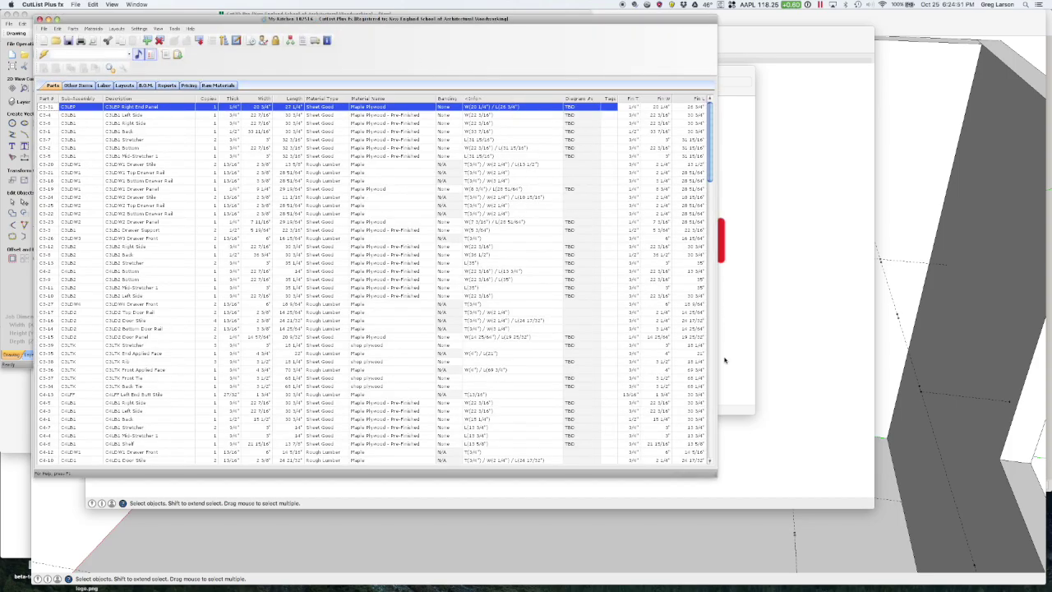
- Resize the CutList Plus fx window wider and taller to reveal the finished thickness, width and length columns
left_click_drag(715, 475, 826, 549)
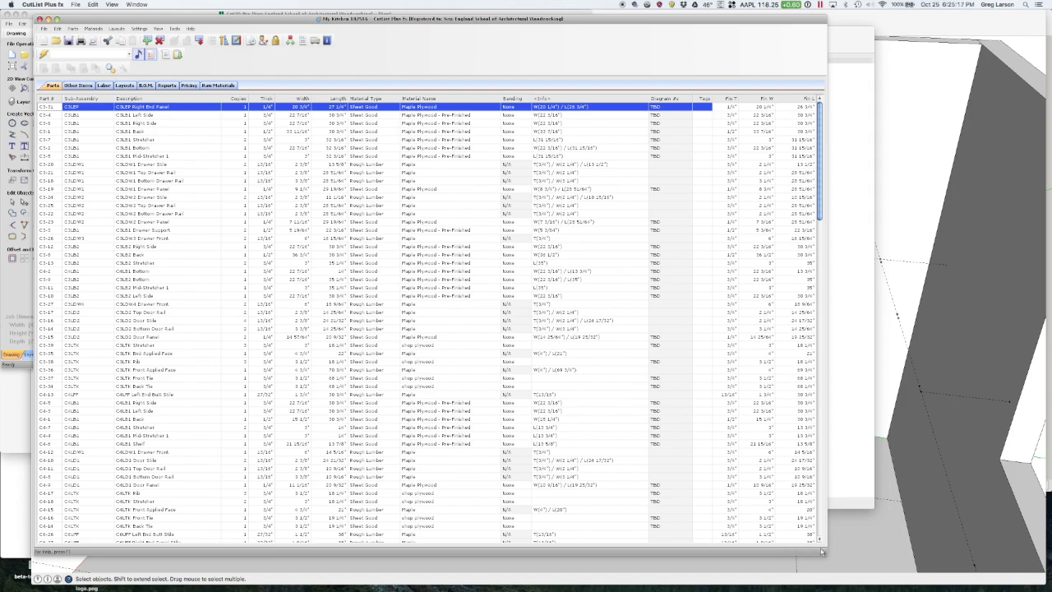
left_click_drag(823, 553, 907, 567)
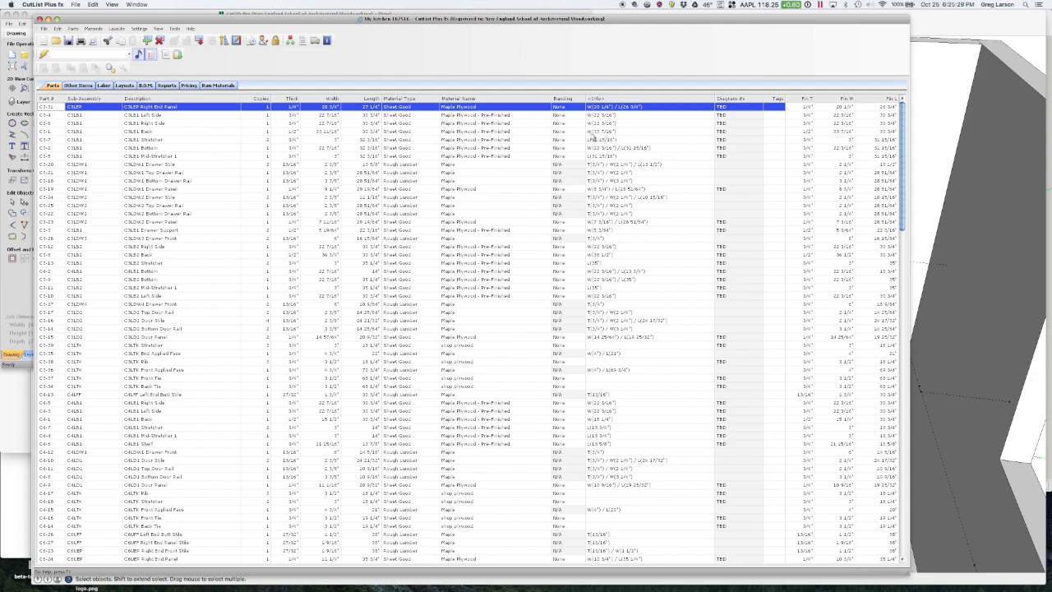
- Edit the Length of part C3-1 CSLB1 Back to 33 3/4" in the Parts list
left_click(600, 133)
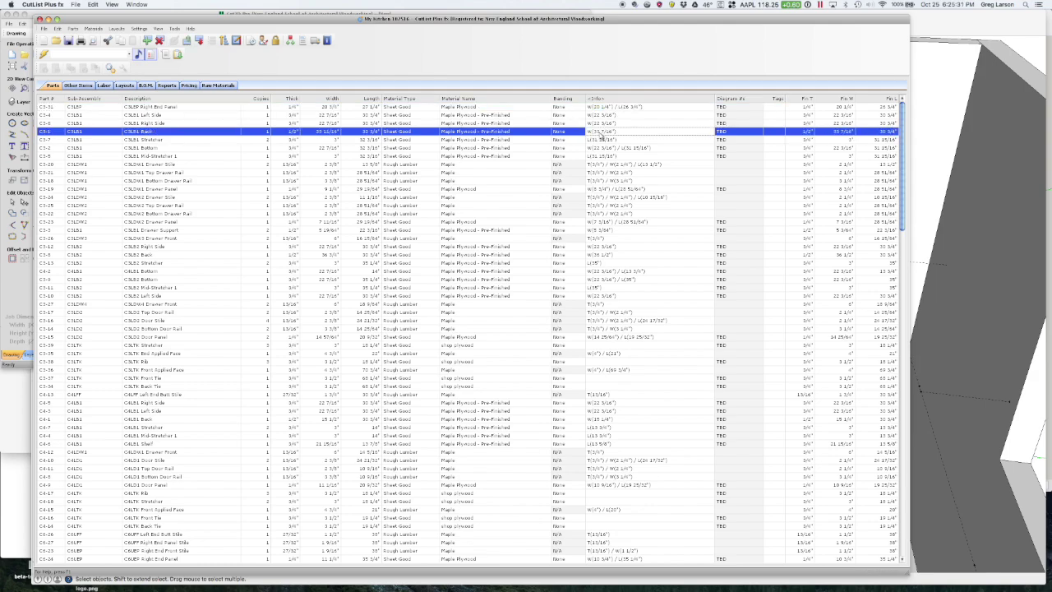
left_click(610, 140)
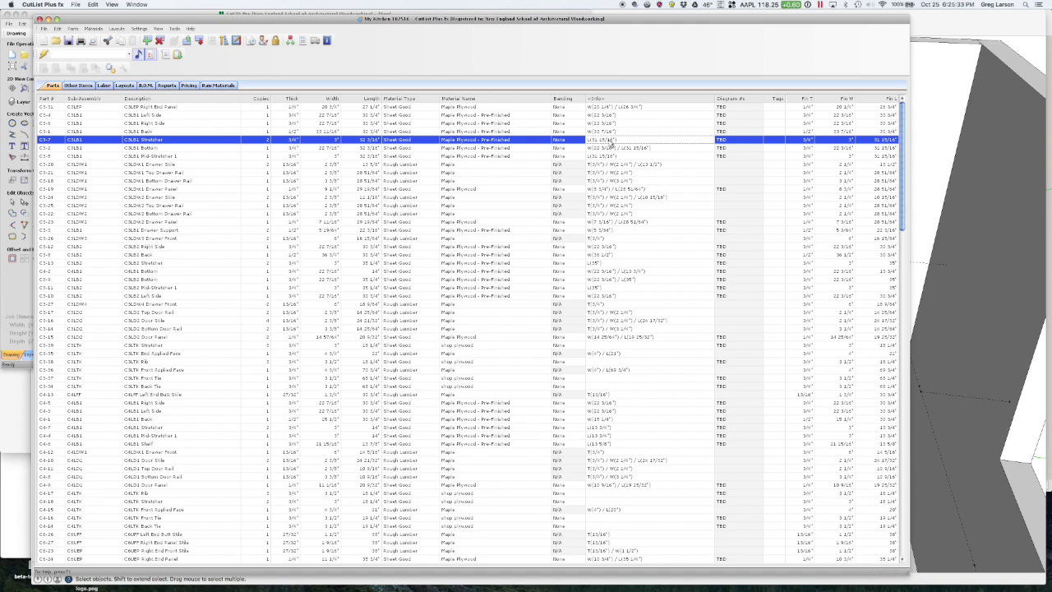
left_click(613, 132)
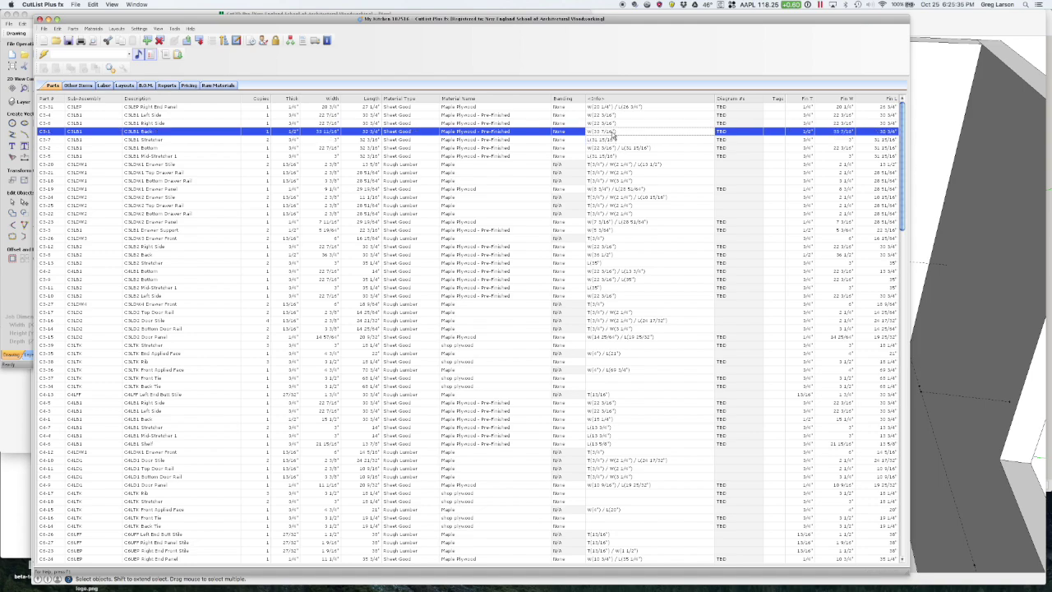
left_click(321, 132)
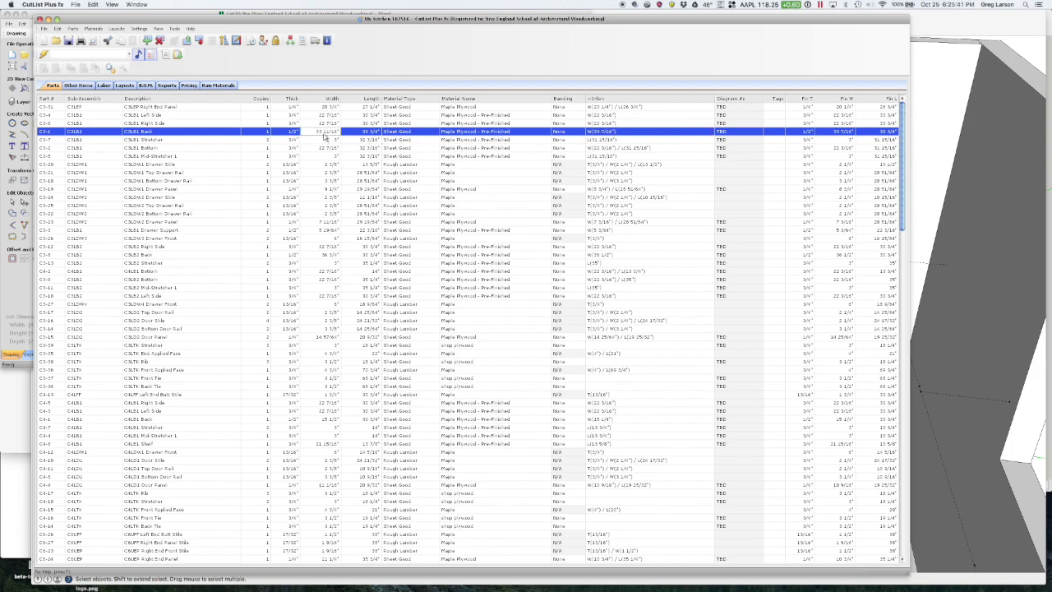
left_click(841, 132)
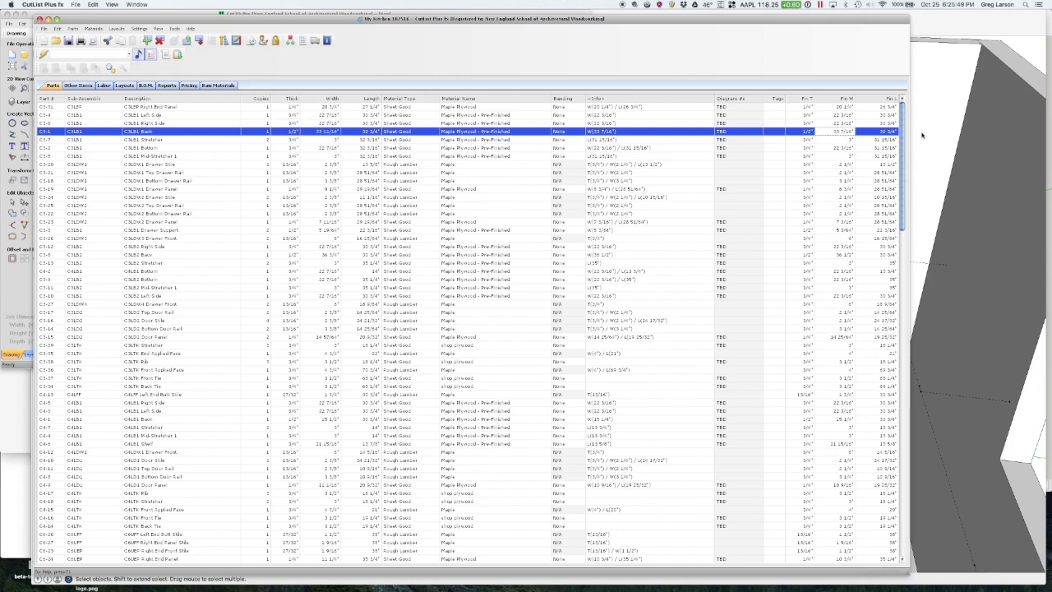
left_click(888, 132)
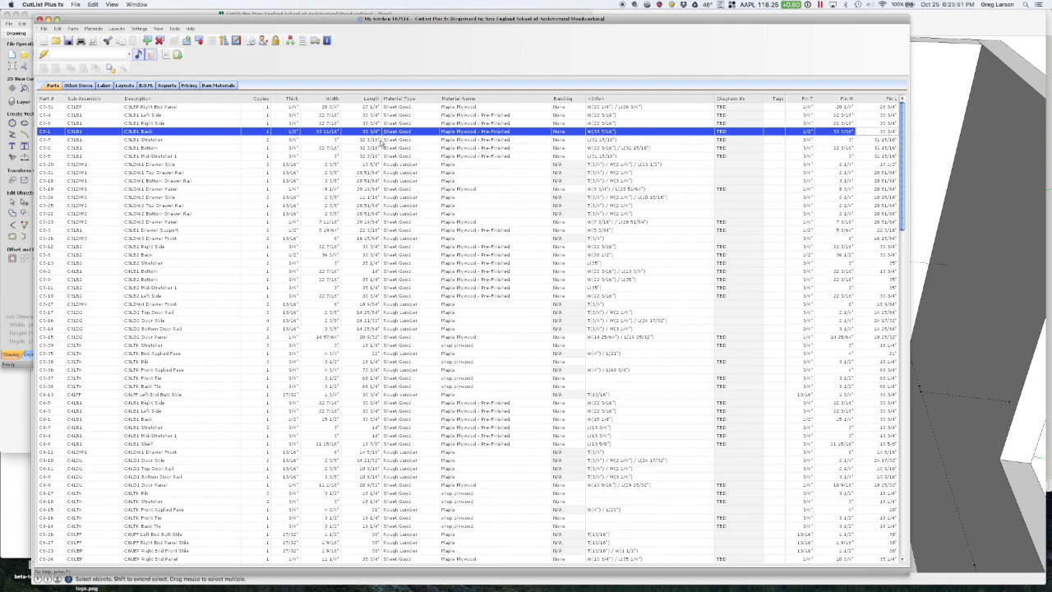
left_click(364, 135)
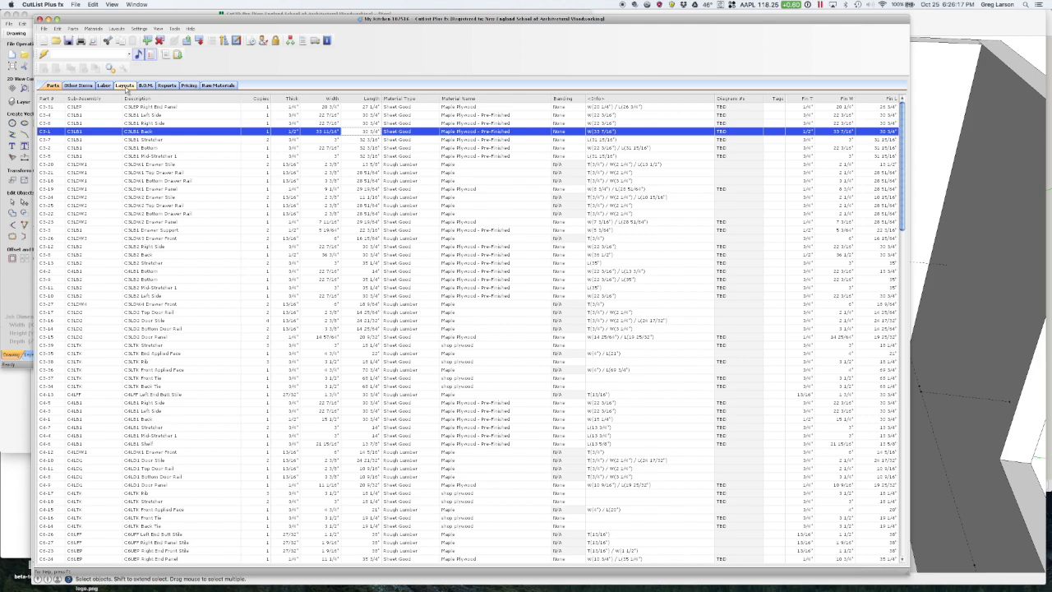
- Generate the sheet layouts and show those for pre-finished 3/4" maple plywood
left_click(125, 86)
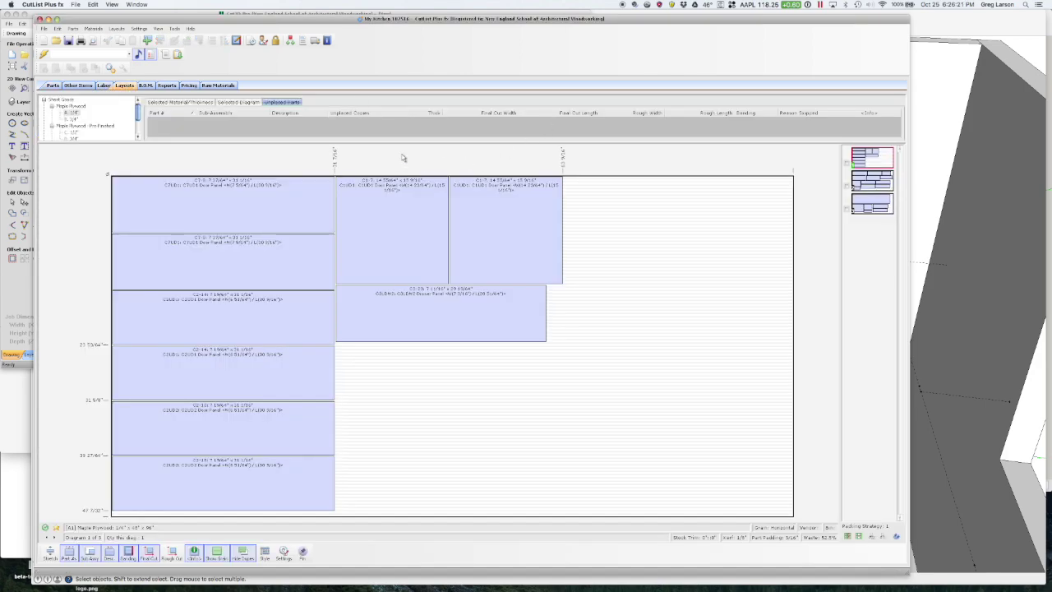
left_click(72, 119)
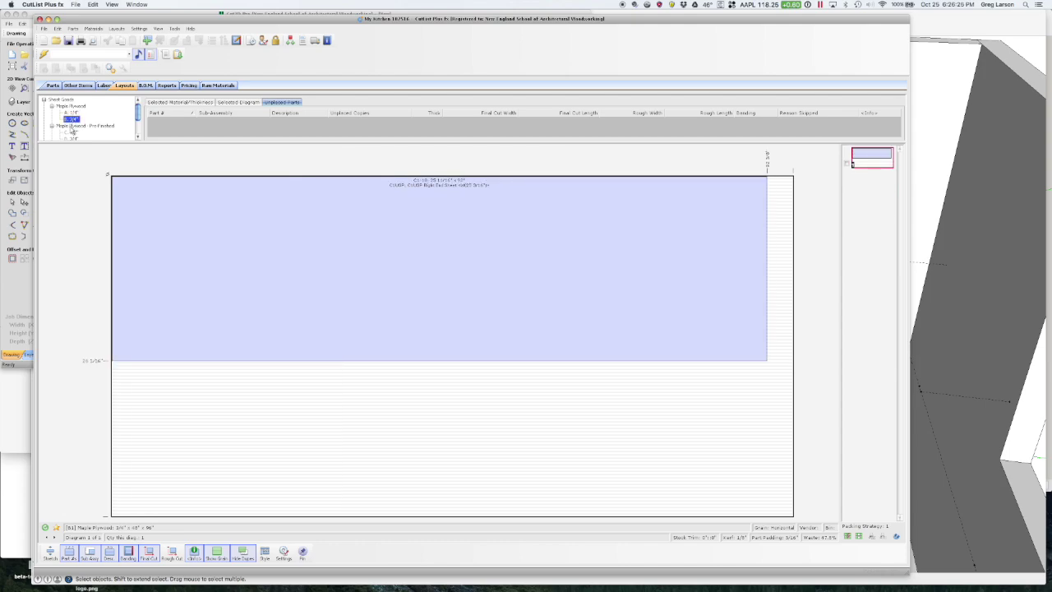
scroll(76, 133, "down", 1)
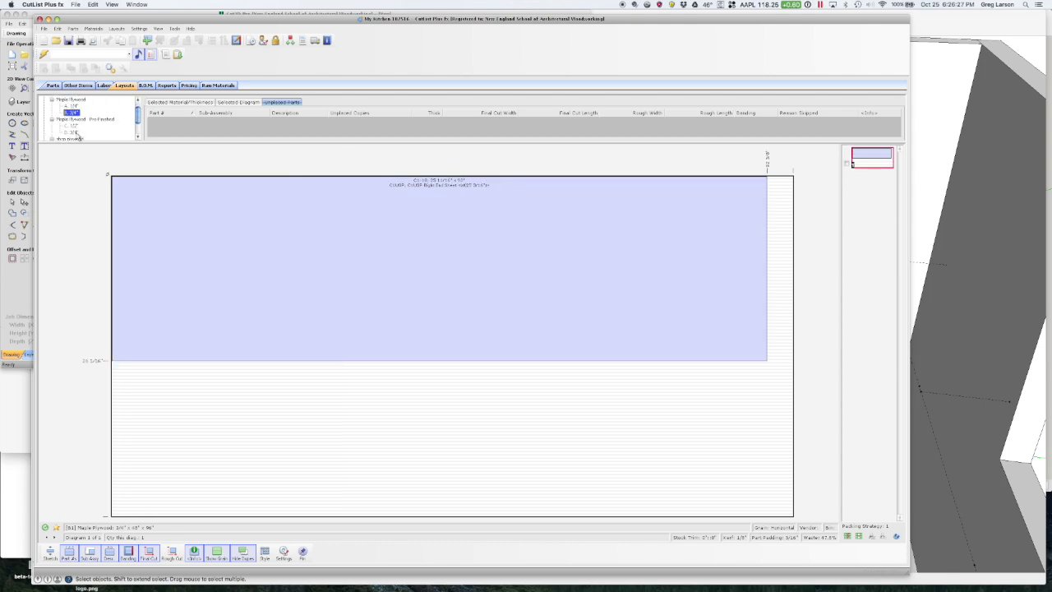
left_click(74, 132)
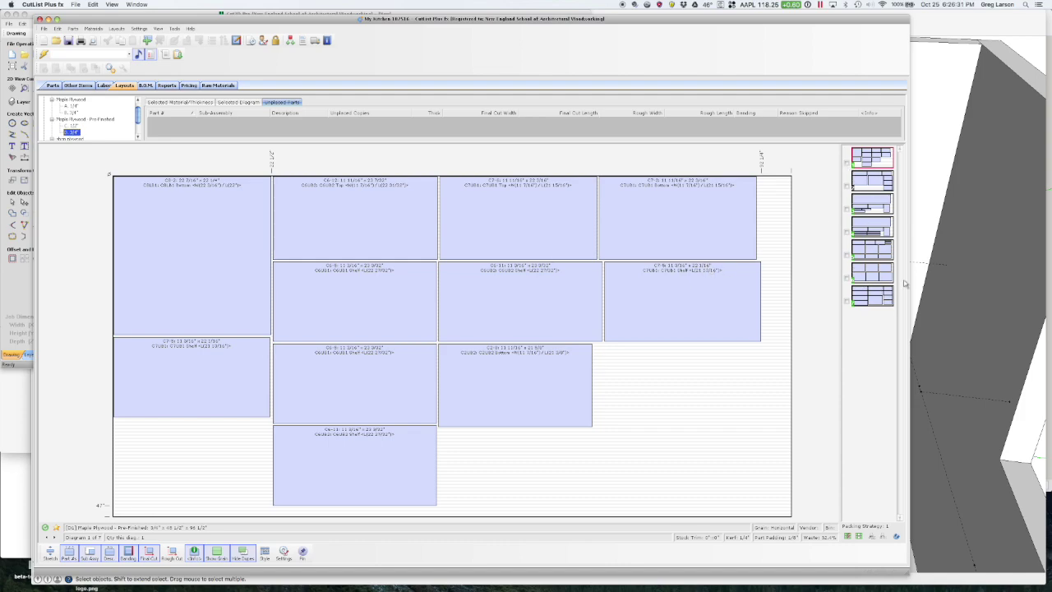
- Step through sheet diagrams three to seven, then bring up the Video Demos folder in Finder
left_click(883, 208)
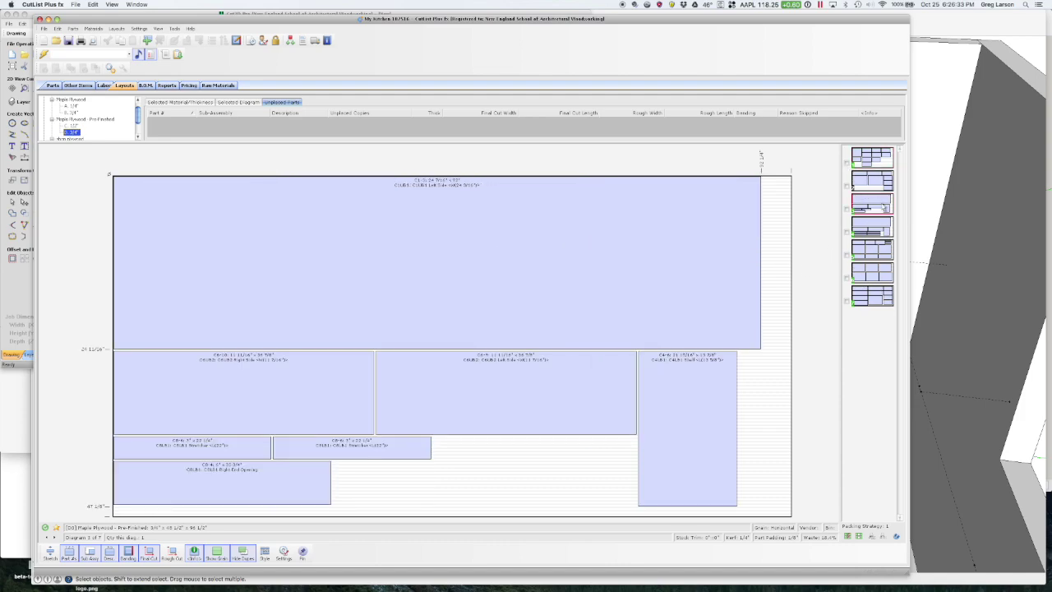
left_click(880, 230)
left_click(878, 246)
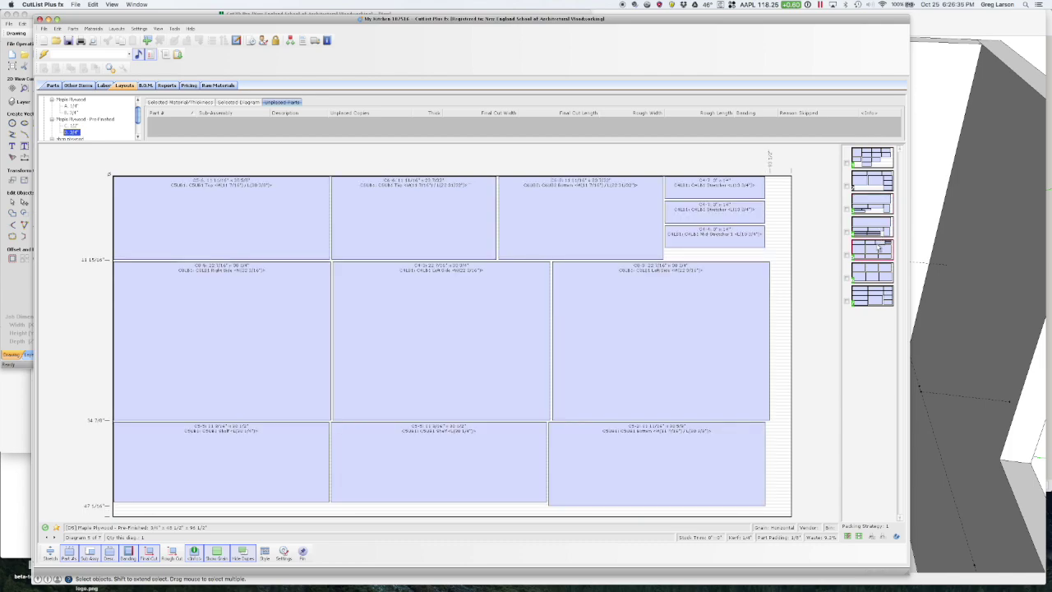
left_click(878, 272)
left_click(879, 293)
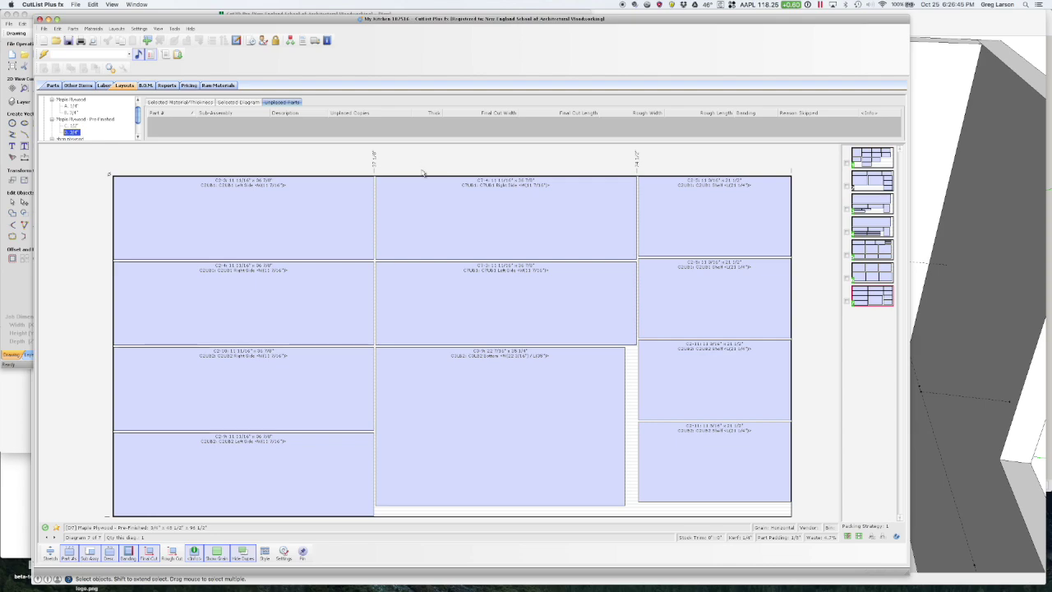
mouse_move(129, 584)
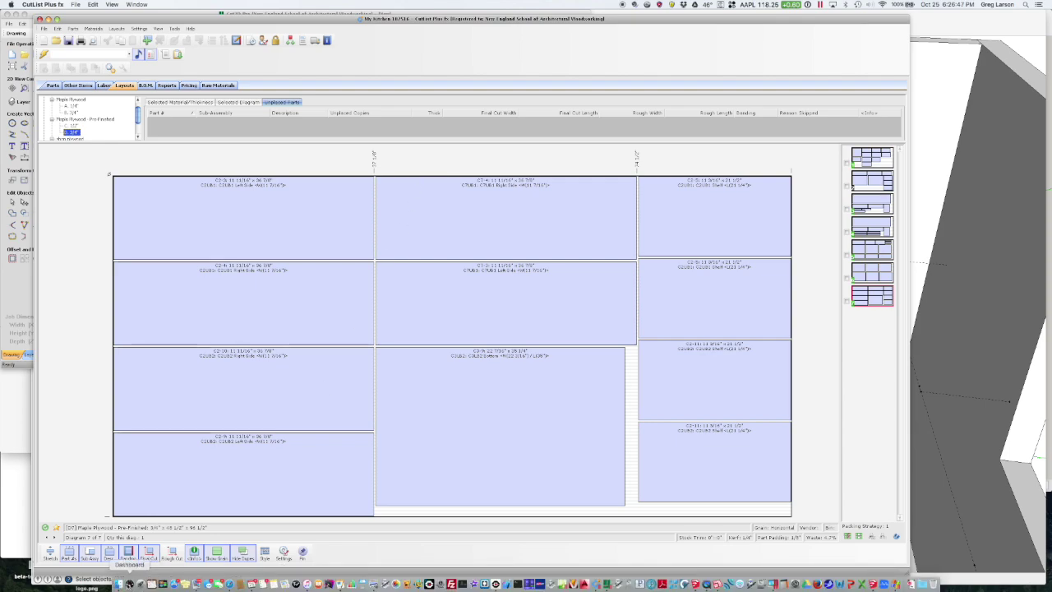
left_click(119, 583)
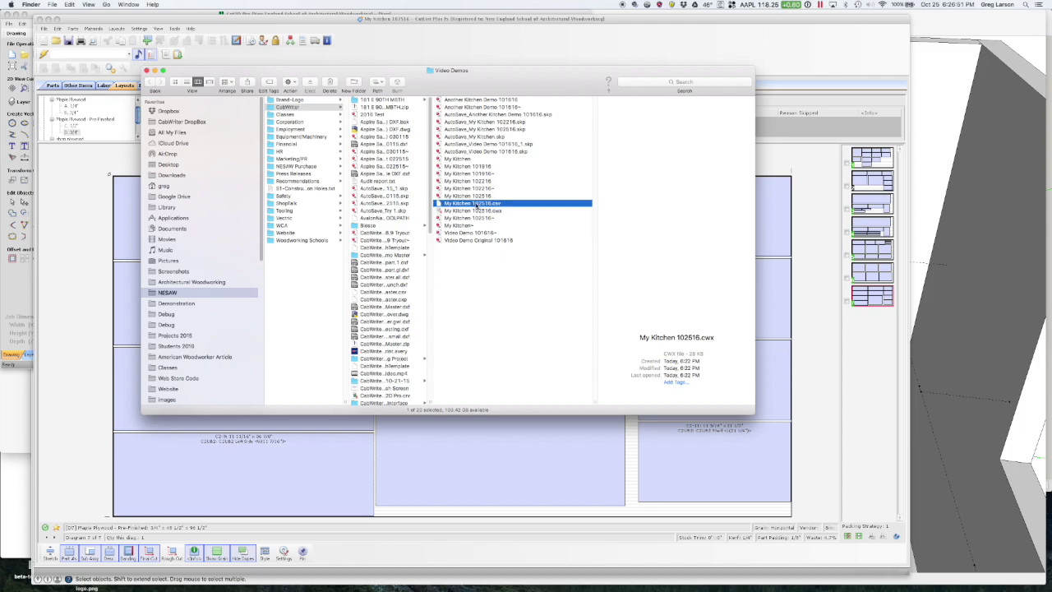
- Open My Kitchen 102516.csv in Excel, declining to reopen the auto-saved version
left_click(461, 203)
left_click_drag(439, 204, 861, 585)
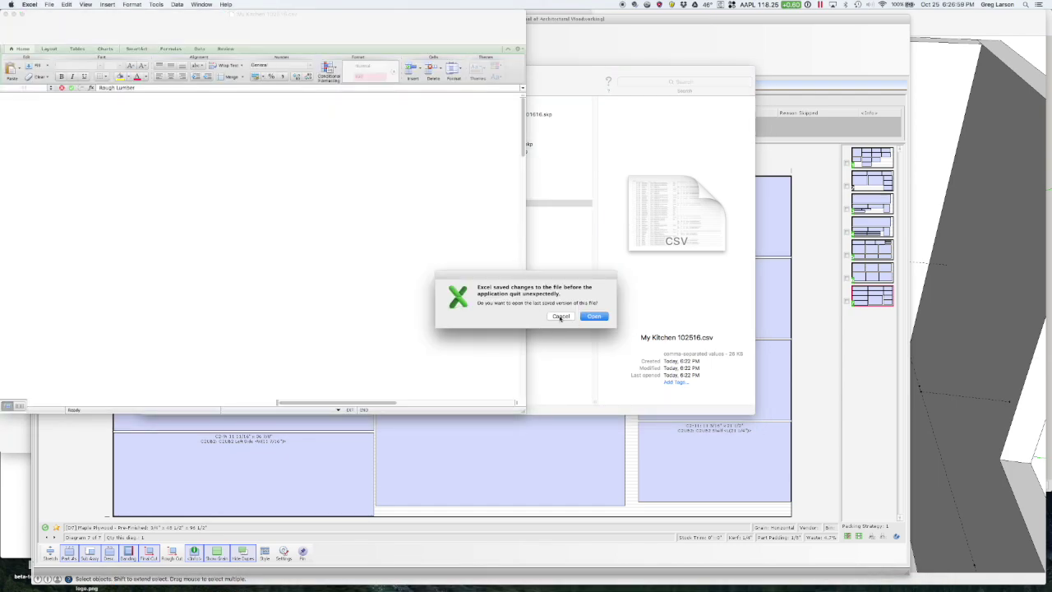
left_click(561, 316)
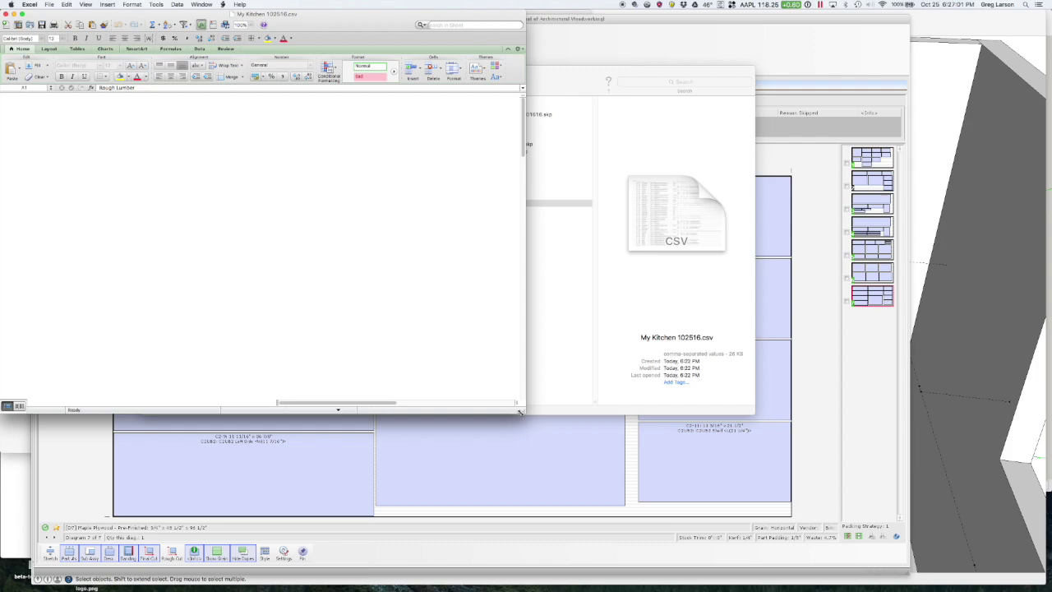
- Enlarge and reposition the Excel spreadsheet window, then minimize it to the Dock
left_click_drag(539, 422, 696, 445)
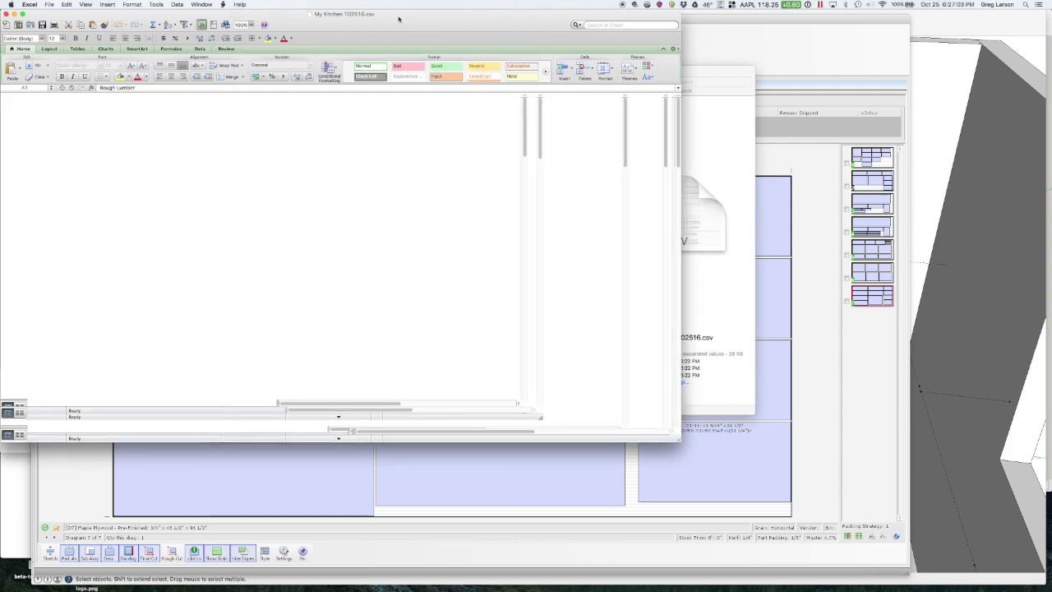
left_click_drag(272, 43, 437, 45)
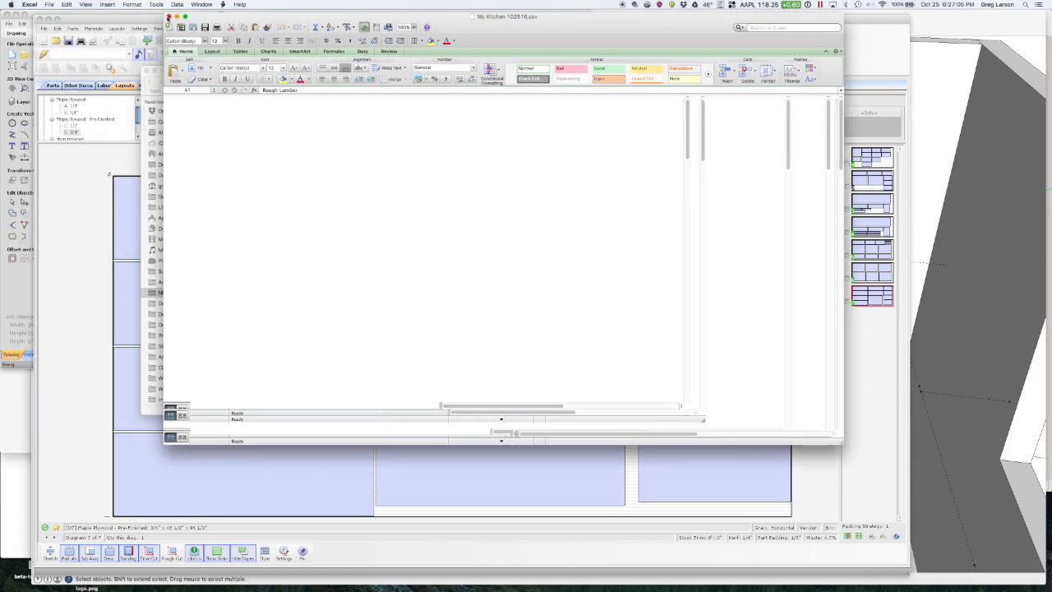
left_click(168, 18)
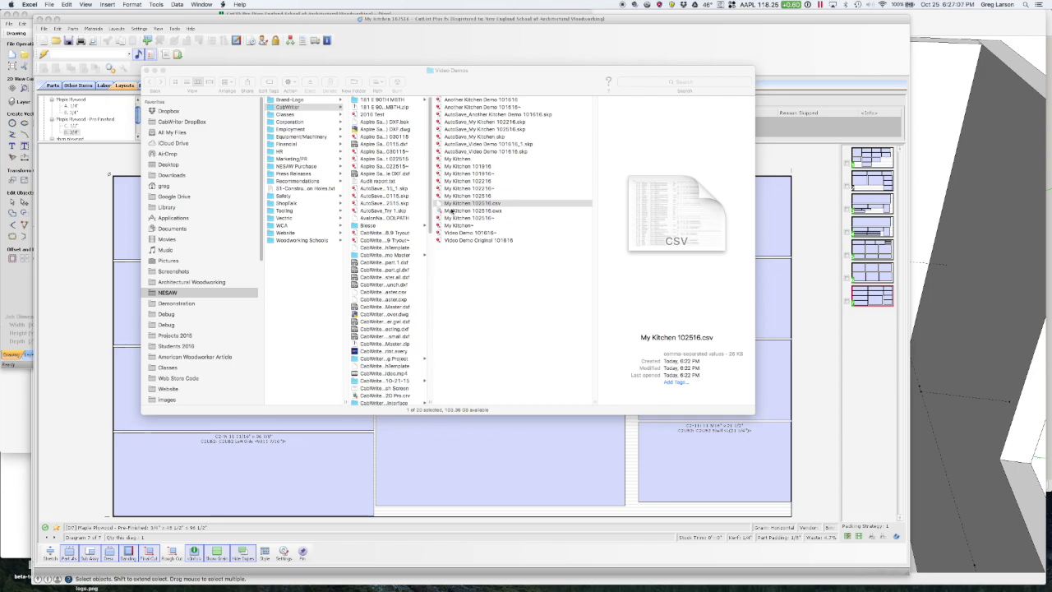
- Begin renaming the CSV file in Finder, then cancel so the name stays unchanged
left_click(686, 337)
key("Return")
mouse_move(846, 586)
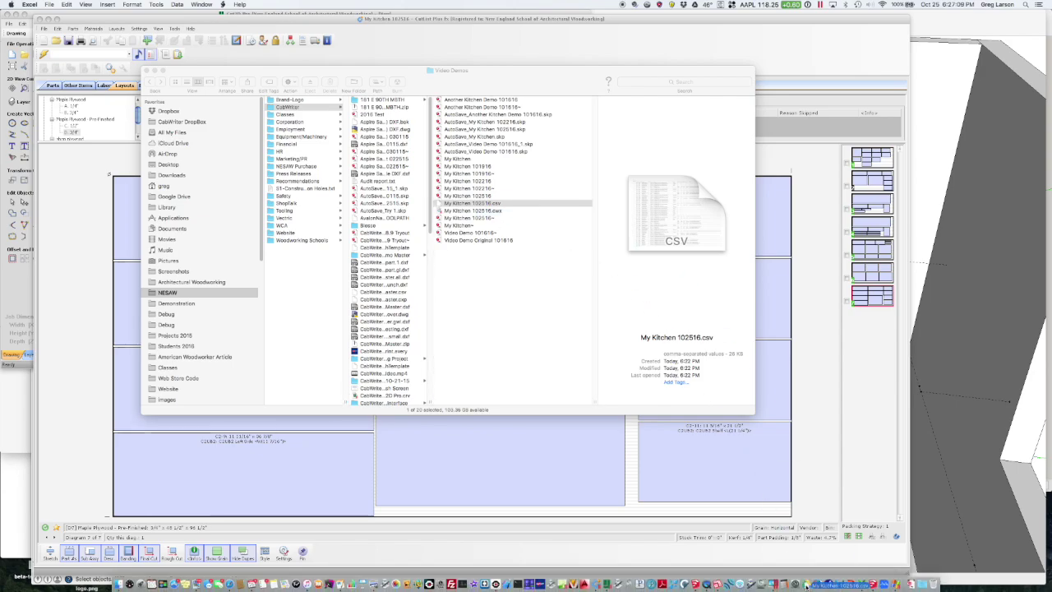
- Restore the My Kitchen 102516.csv window from the Dock, enlarge it, and widen columns B and D
left_click(879, 584)
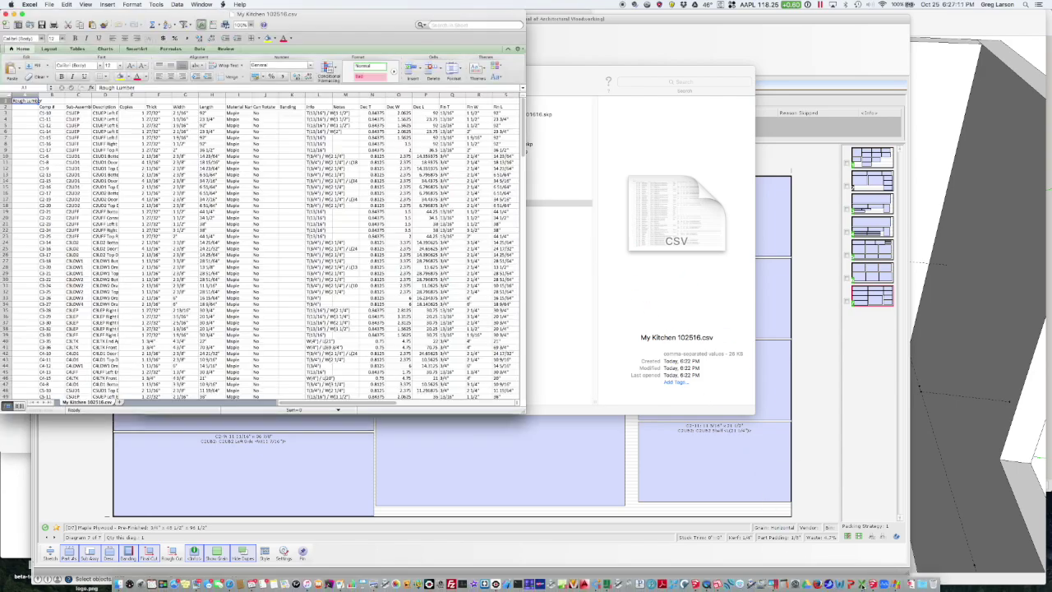
left_click_drag(527, 413, 755, 491)
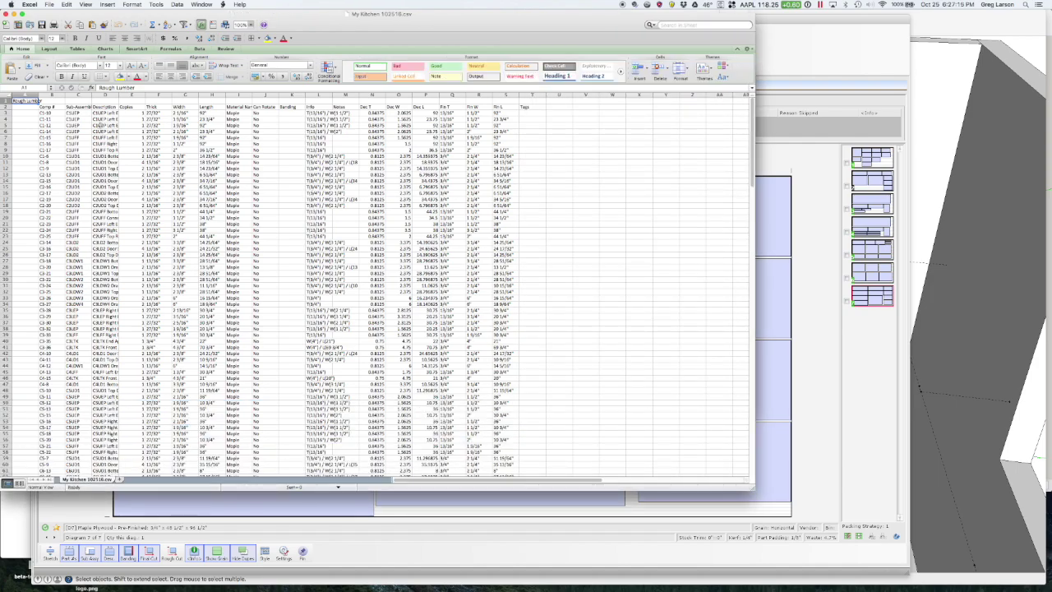
left_click_drag(92, 96, 108, 96)
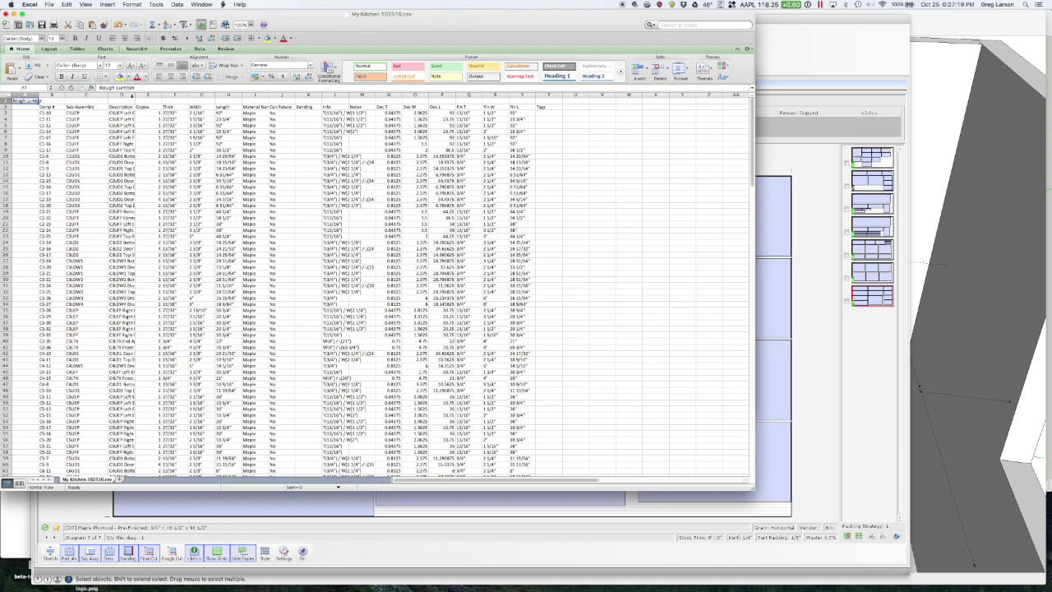
left_click_drag(149, 96, 144, 96)
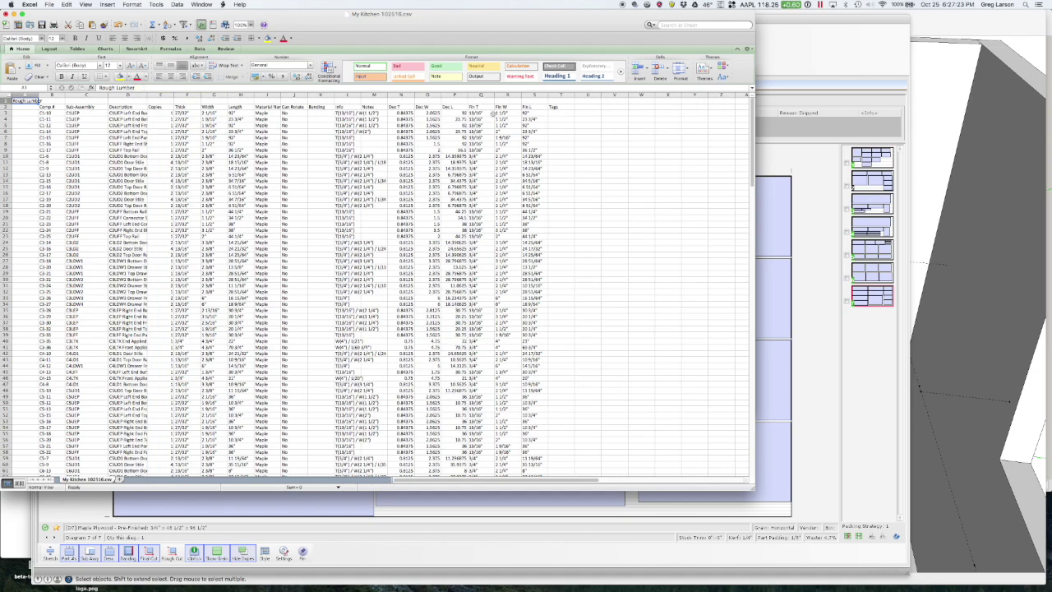